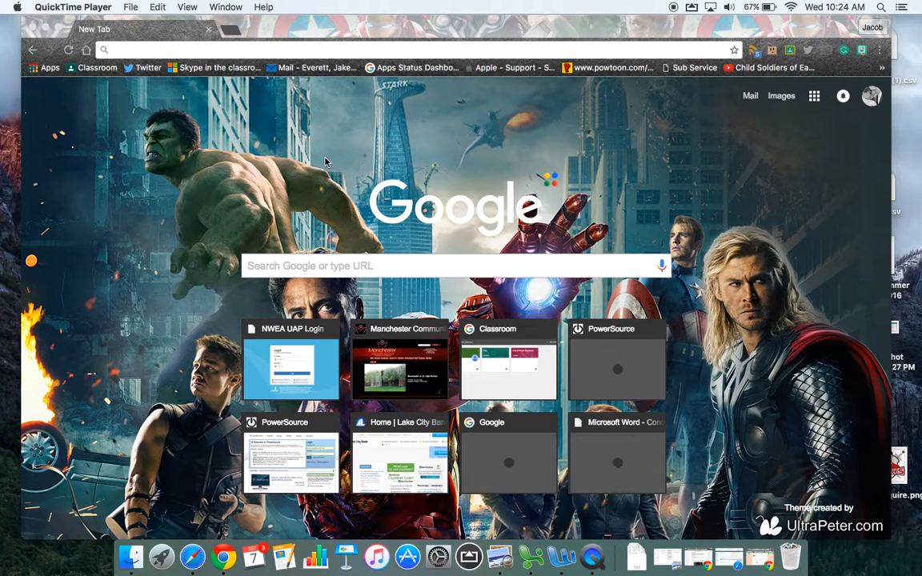
# Step: Go to Google Drive and open the Digital Learning Coach folder
pyautogui.click(813, 96)
pyautogui.click(835, 228)
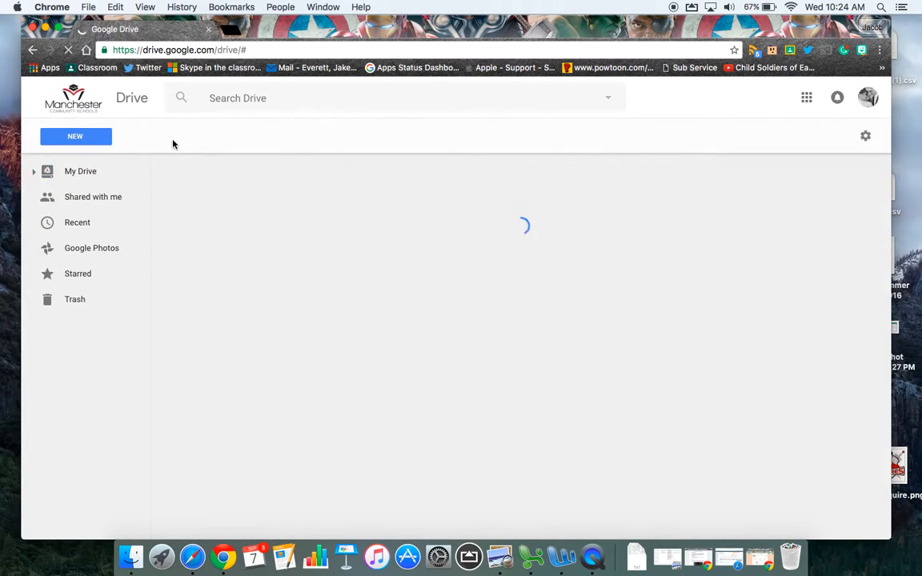
pyautogui.click(89, 137)
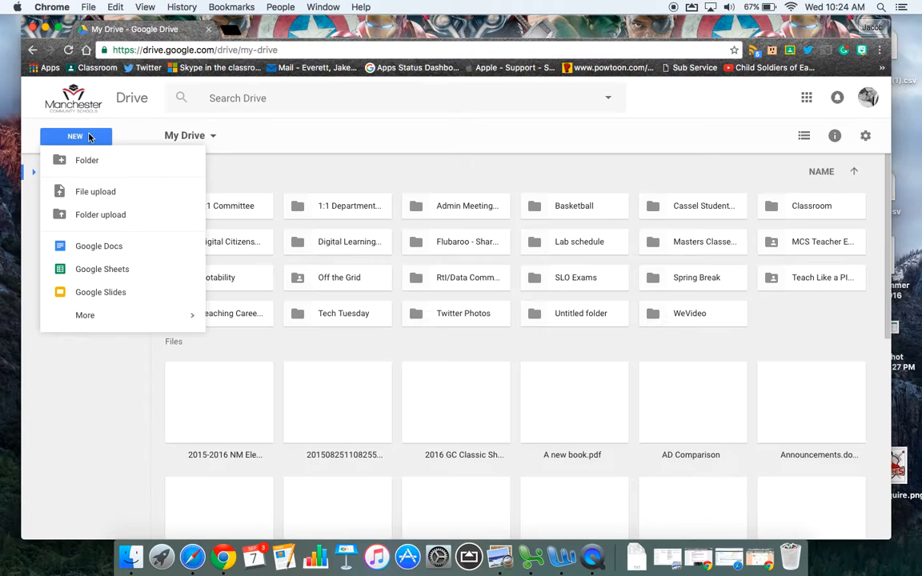
pyautogui.click(92, 136)
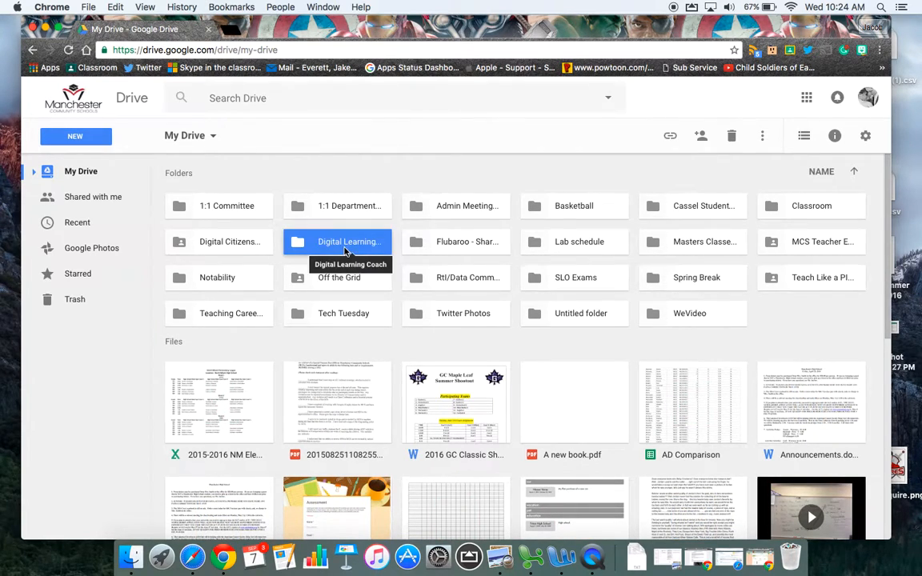
pyautogui.doubleClick(345, 244)
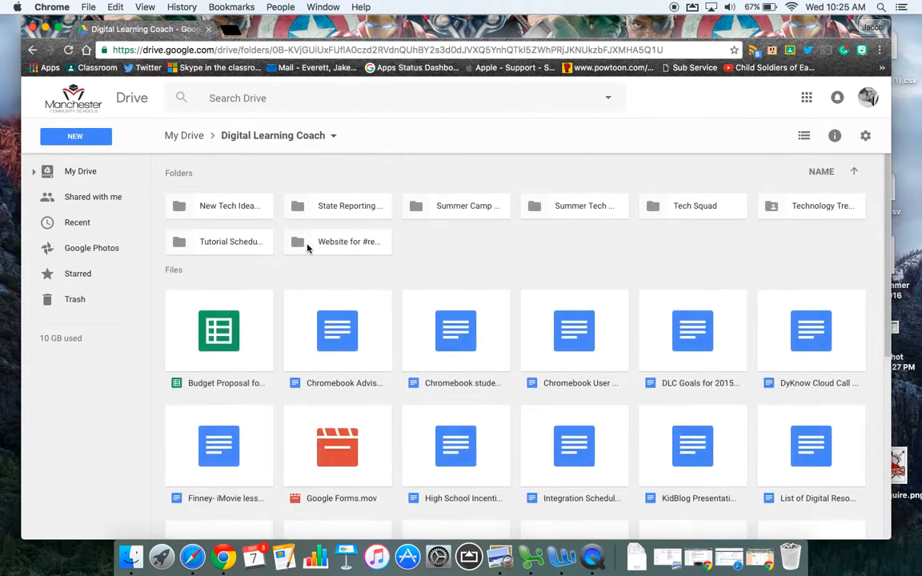
# Step: Create a new Google Form in the Digital Learning Coach folder
pyautogui.click(80, 137)
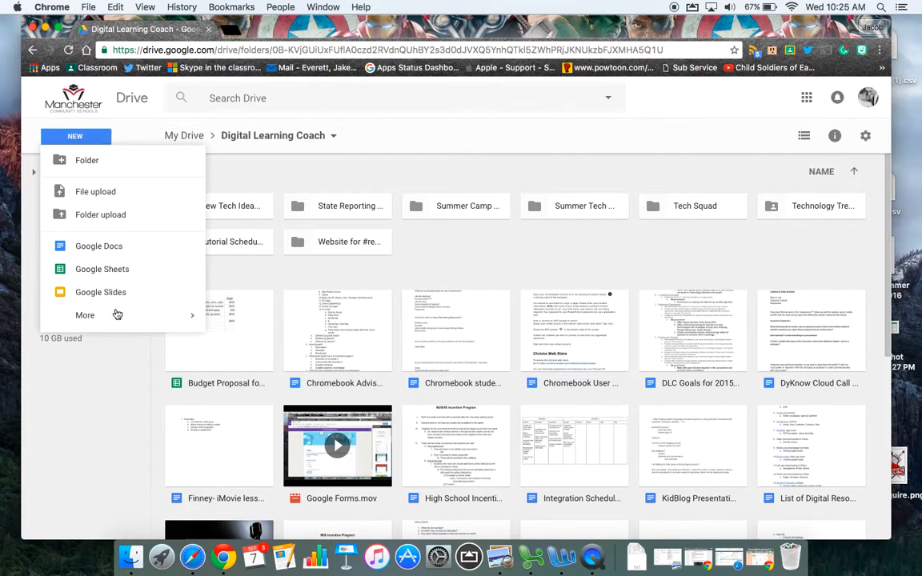
pyautogui.moveTo(124, 321)
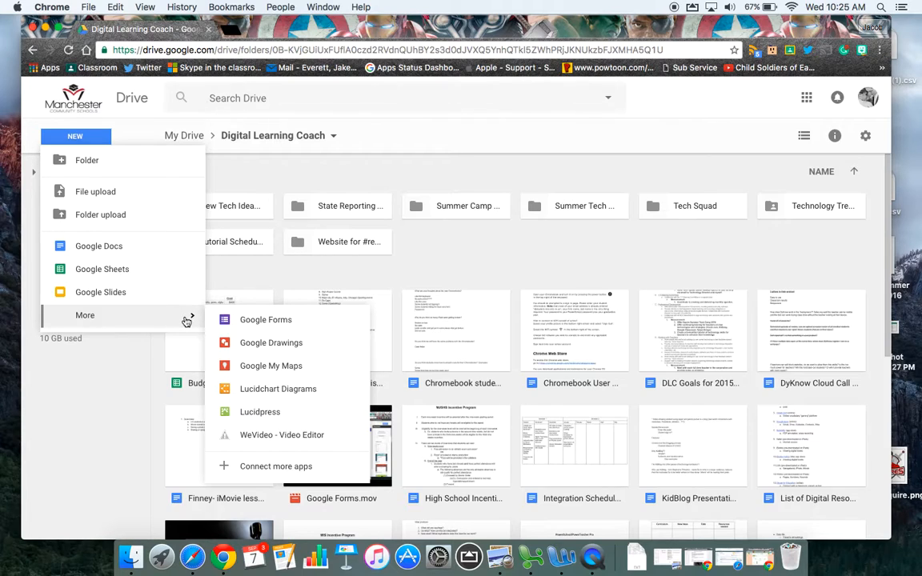
pyautogui.click(233, 319)
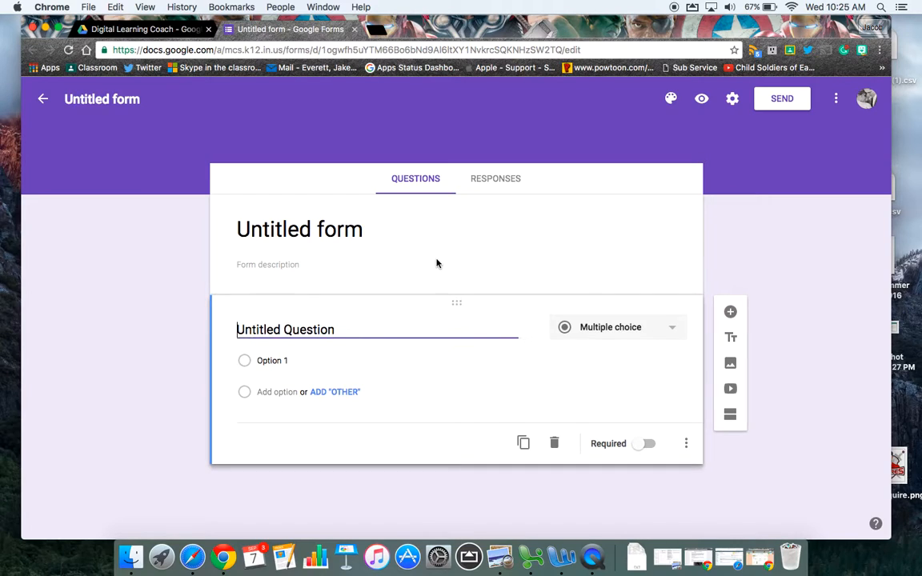
# Step: Title the form "Test" and apply the same name to the form file, leaving the description empty
pyautogui.click(364, 234)
pyautogui.write('Test')
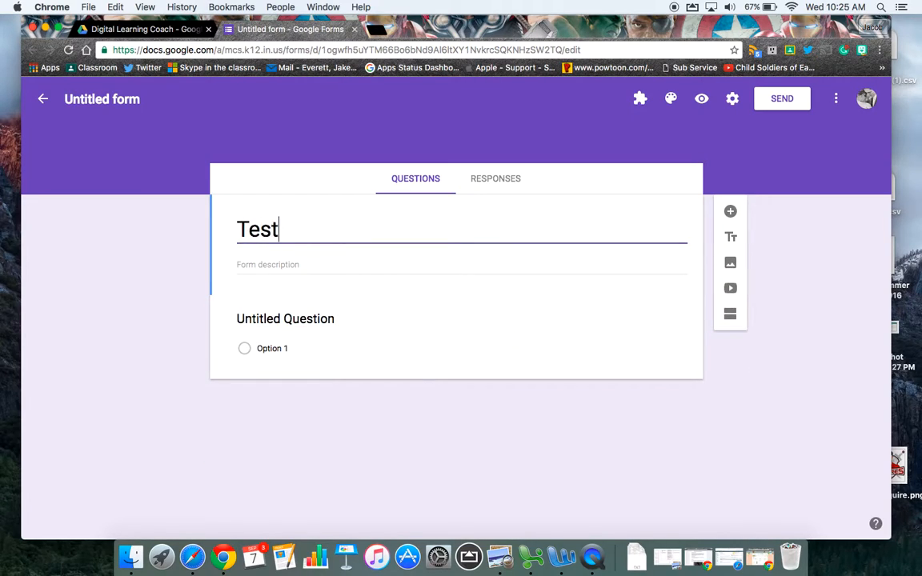
pyautogui.click(336, 263)
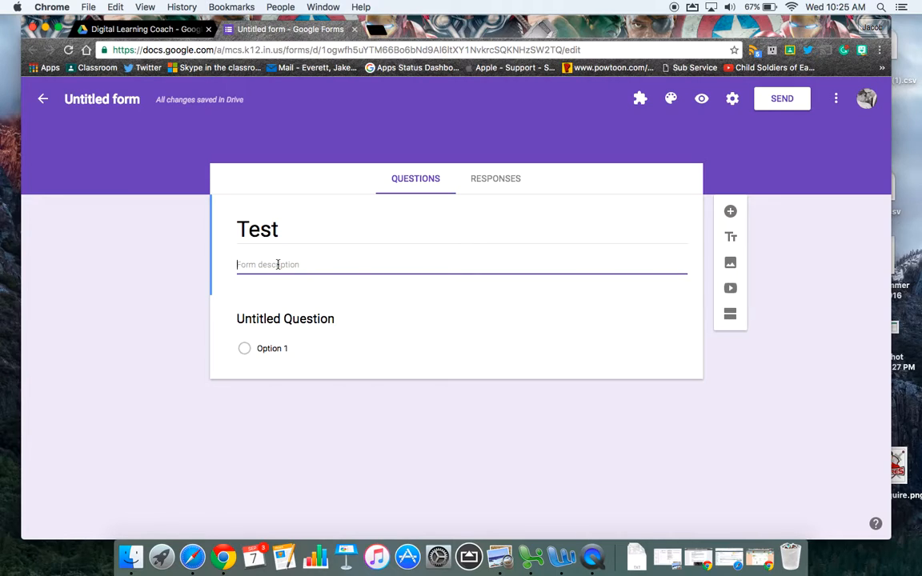
pyautogui.click(176, 204)
pyautogui.click(120, 99)
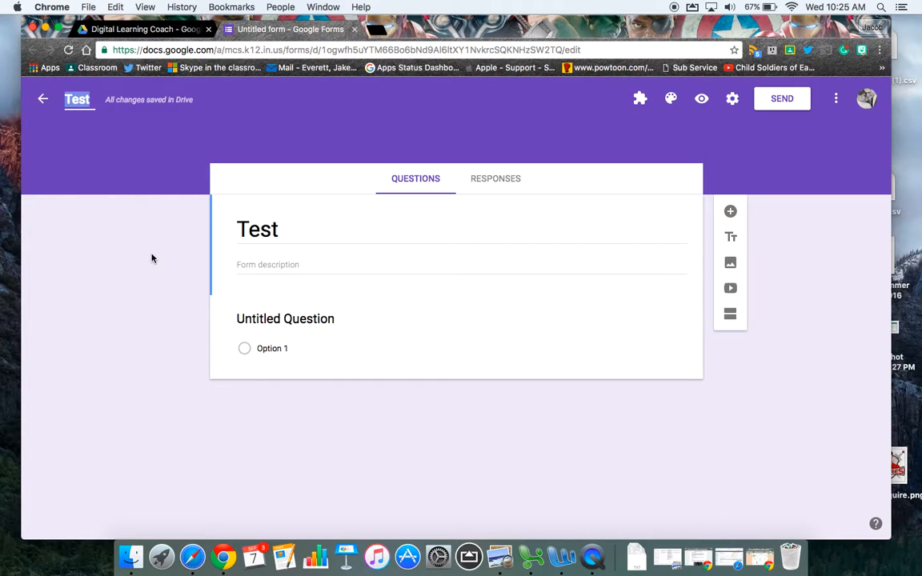
pyautogui.doubleClick(340, 236)
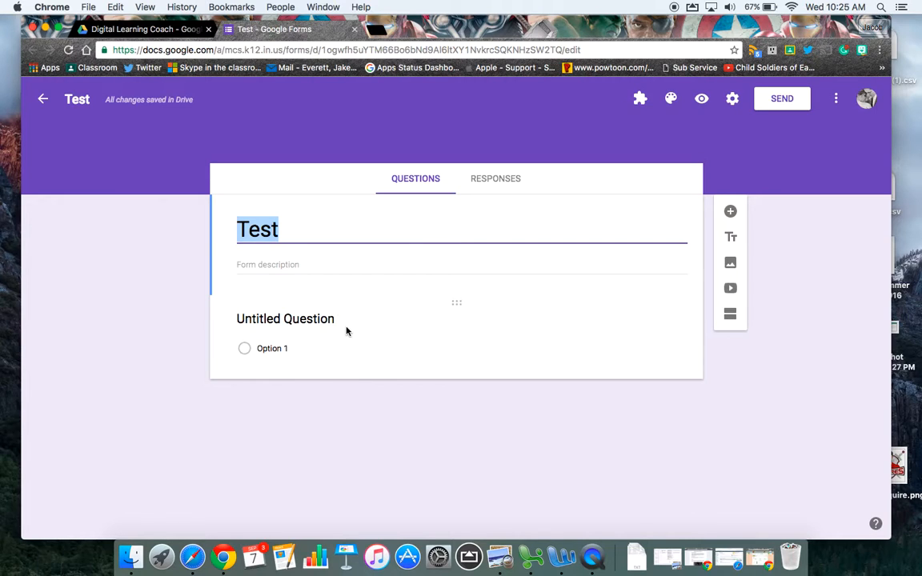
# Step: Set the first question's text to "What day is today?"
pyautogui.click(314, 320)
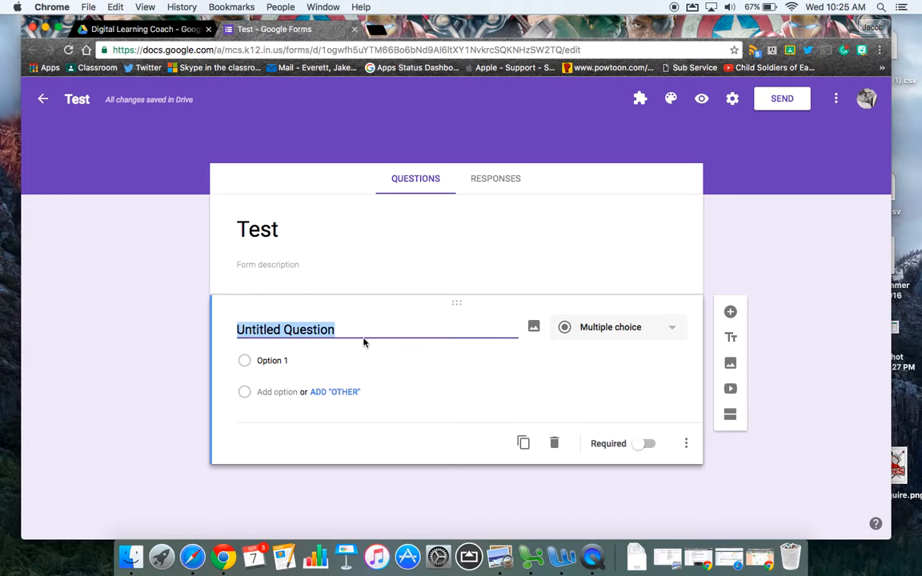
pyautogui.write('What day ')
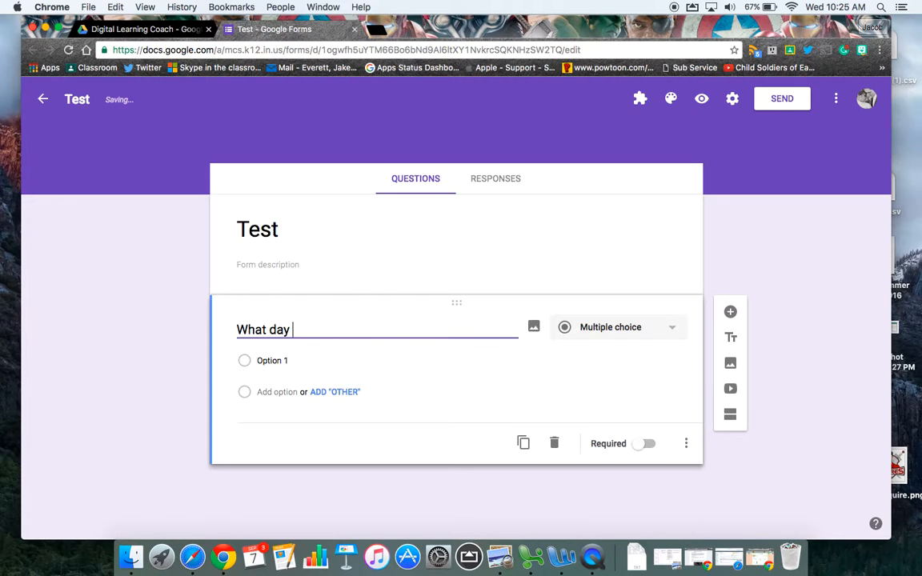
pyautogui.write('is today?')
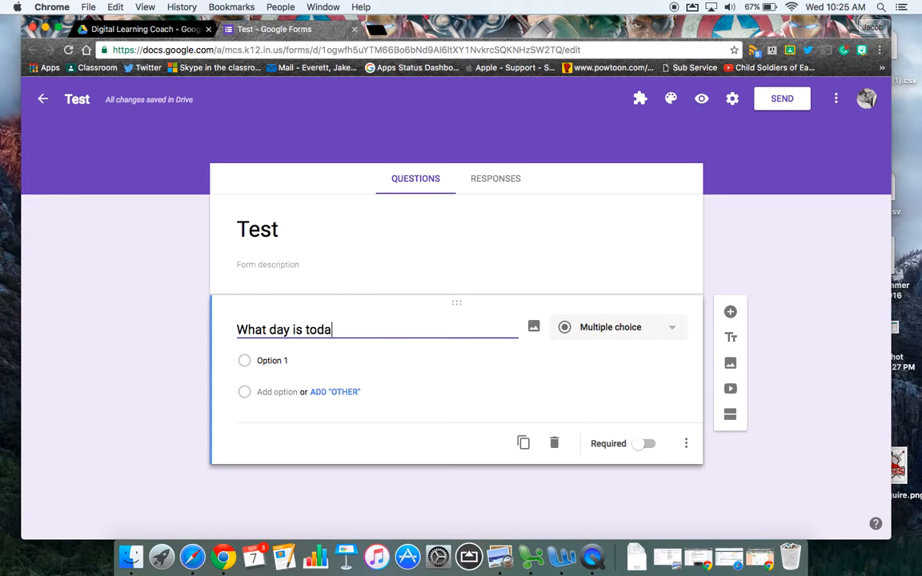
# Step: Look at the image sources for the question, including the Google Drive folders, without inserting an image
pyautogui.click(534, 331)
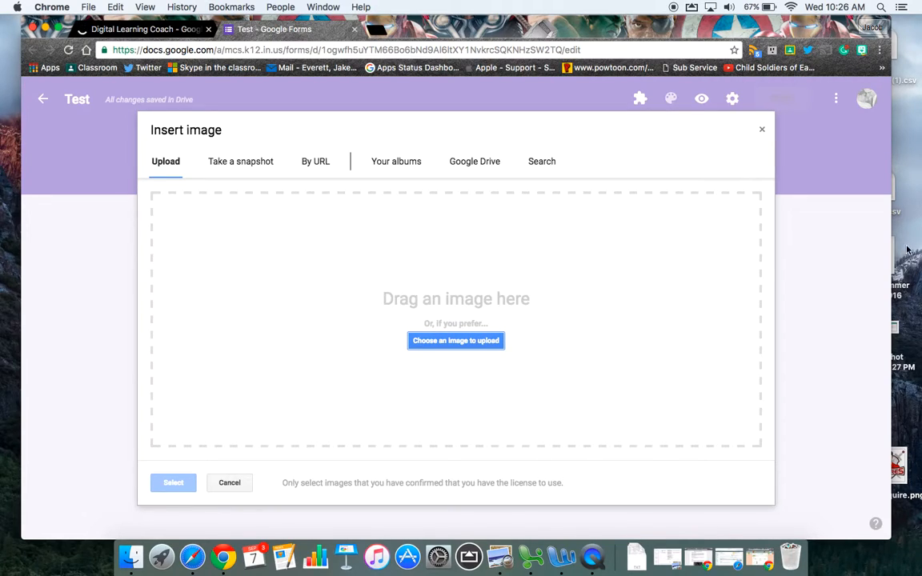
pyautogui.click(477, 167)
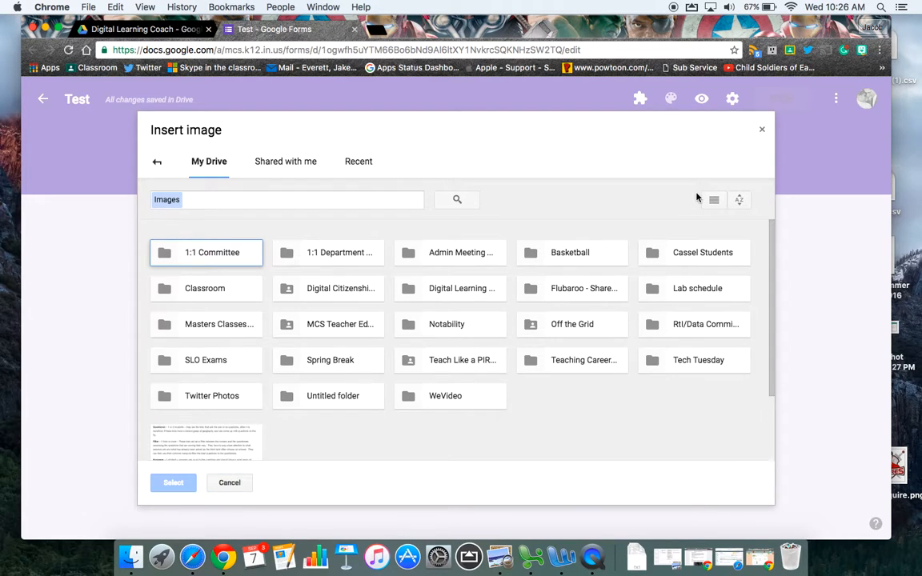
pyautogui.click(762, 132)
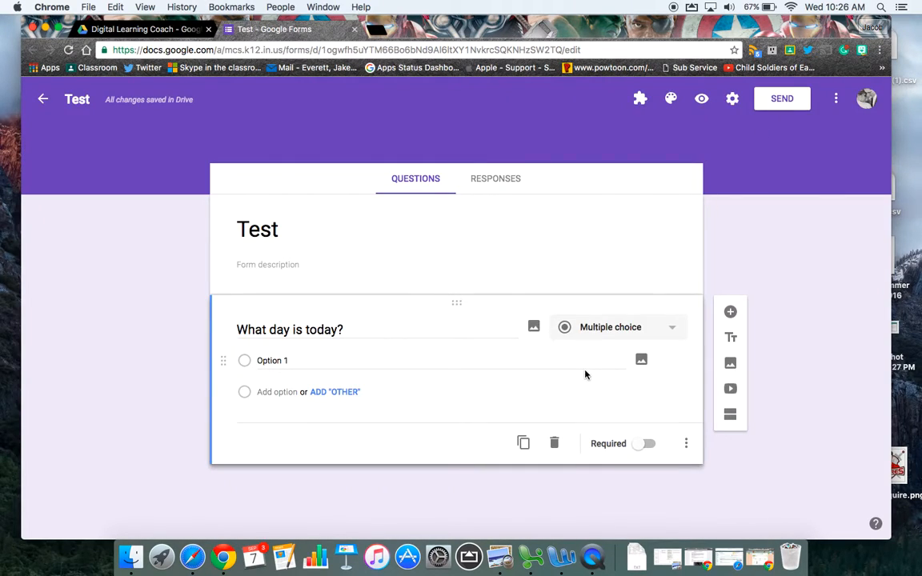
# Step: Try the Checkboxes and Short answer types on the question, and return it to Multiple choice
pyautogui.click(673, 331)
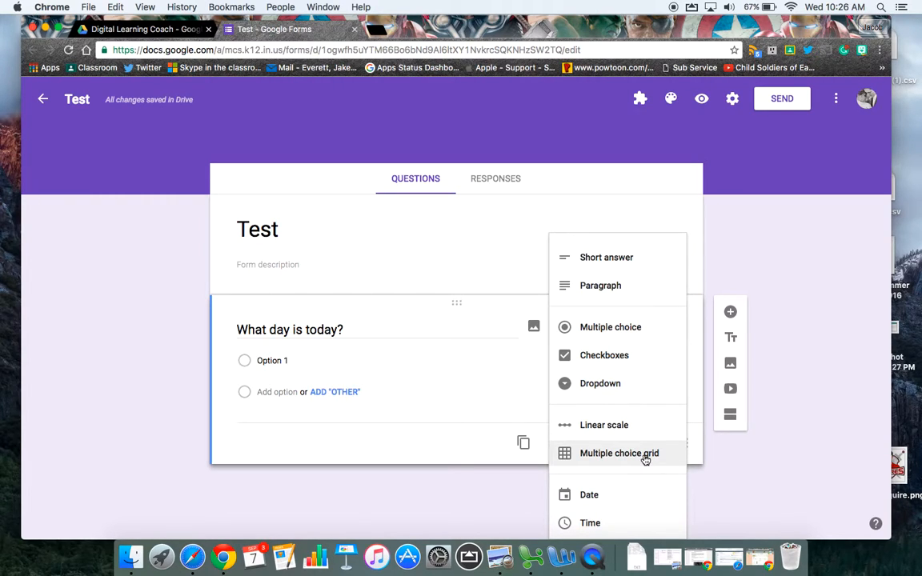
pyautogui.click(516, 364)
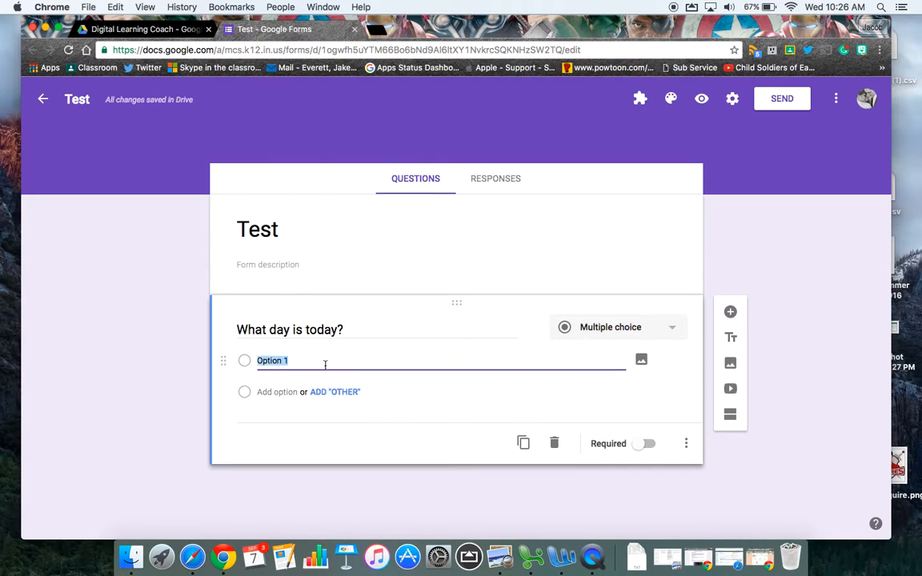
pyautogui.click(669, 327)
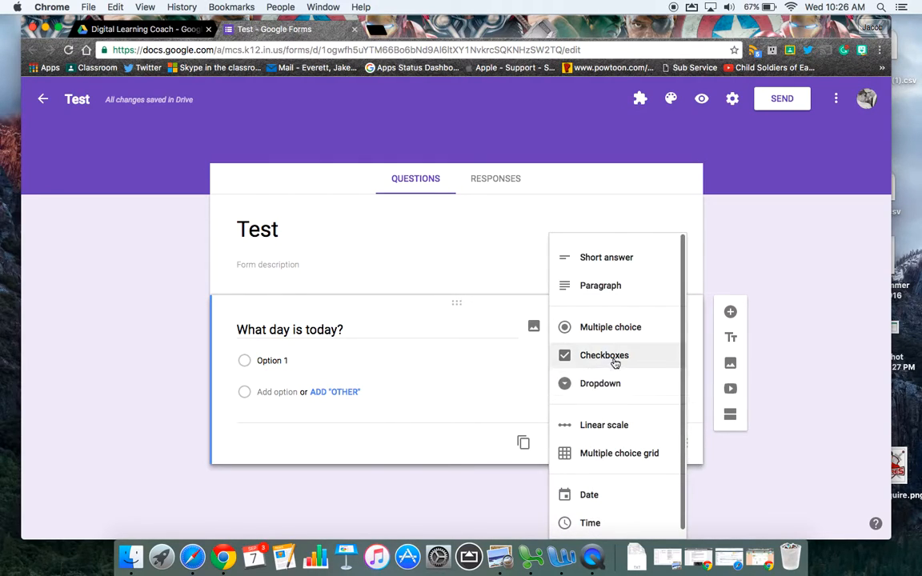
pyautogui.click(614, 356)
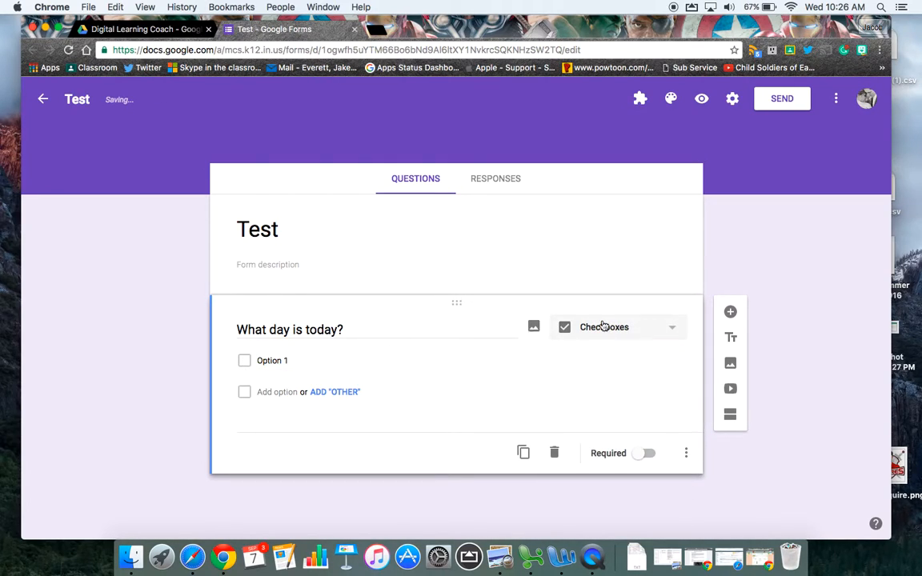
pyautogui.click(603, 325)
pyautogui.click(644, 237)
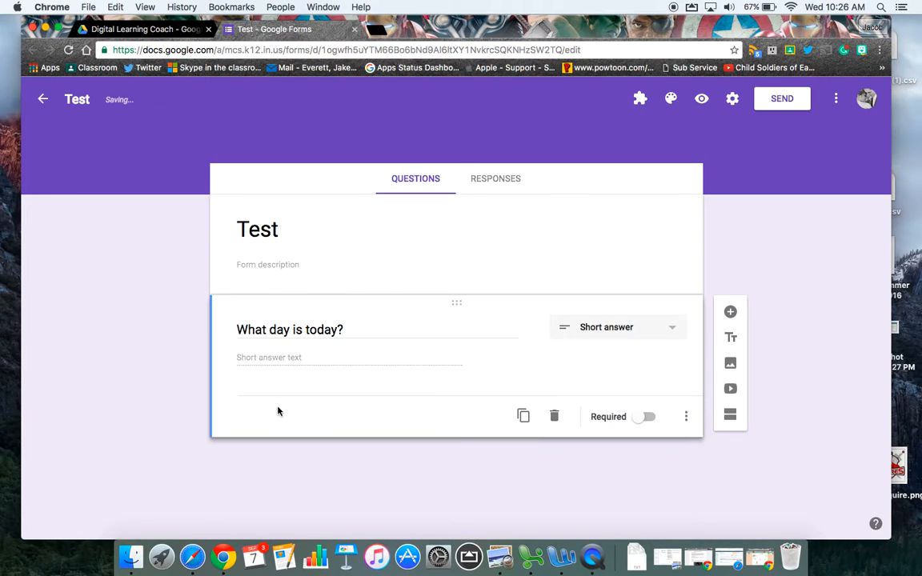
pyautogui.click(676, 320)
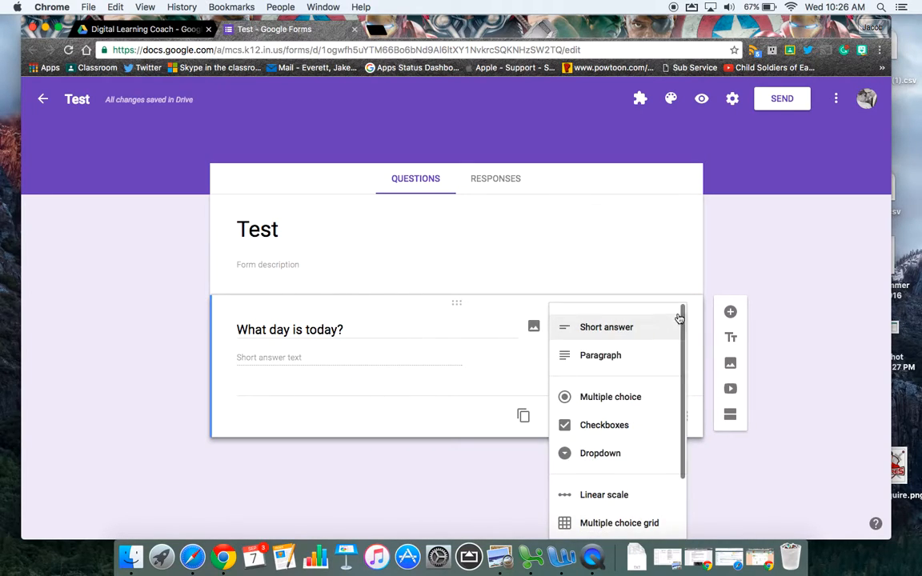
pyautogui.click(629, 404)
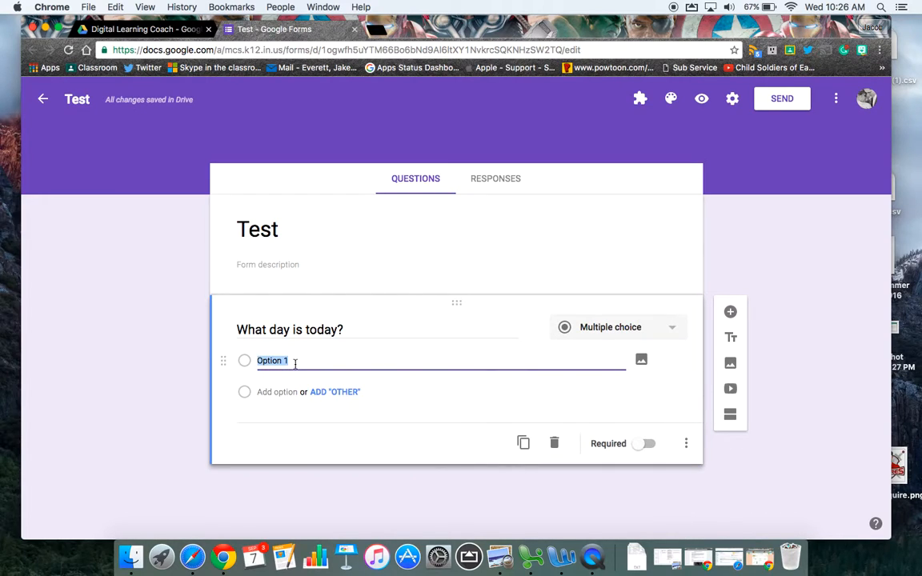
# Step: Enter Wednesday, Tuesday and Monday as the answer options of "What day is today?"
pyautogui.write('Wednesday')
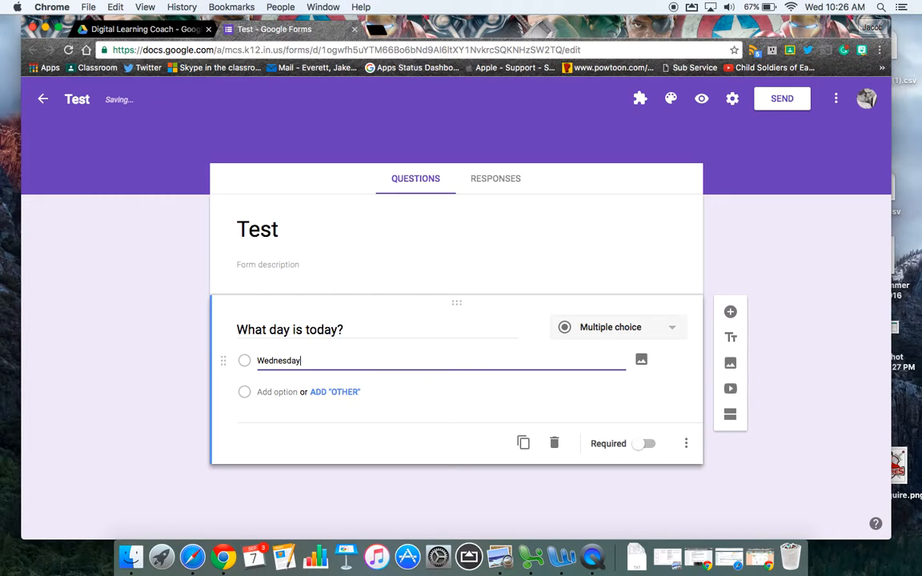
pyautogui.press('Tab')
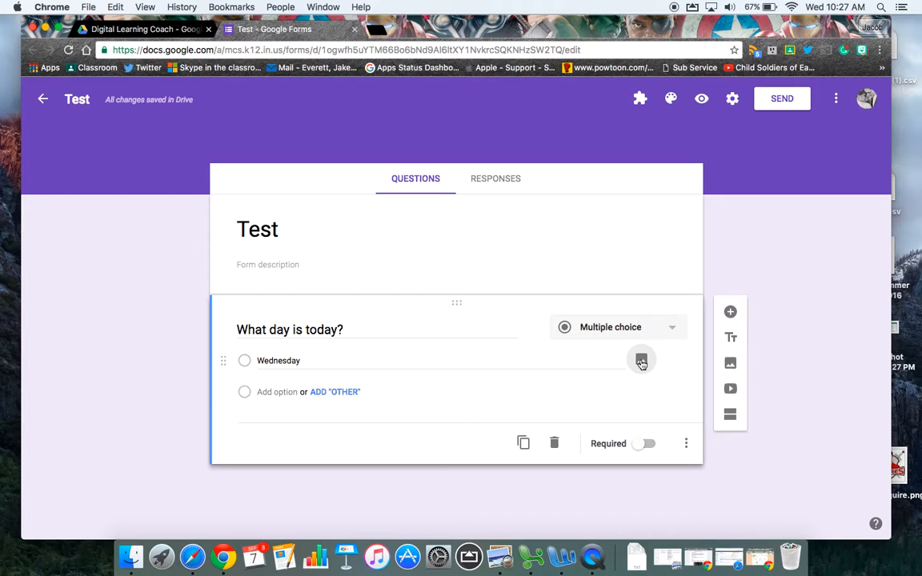
pyautogui.click(273, 392)
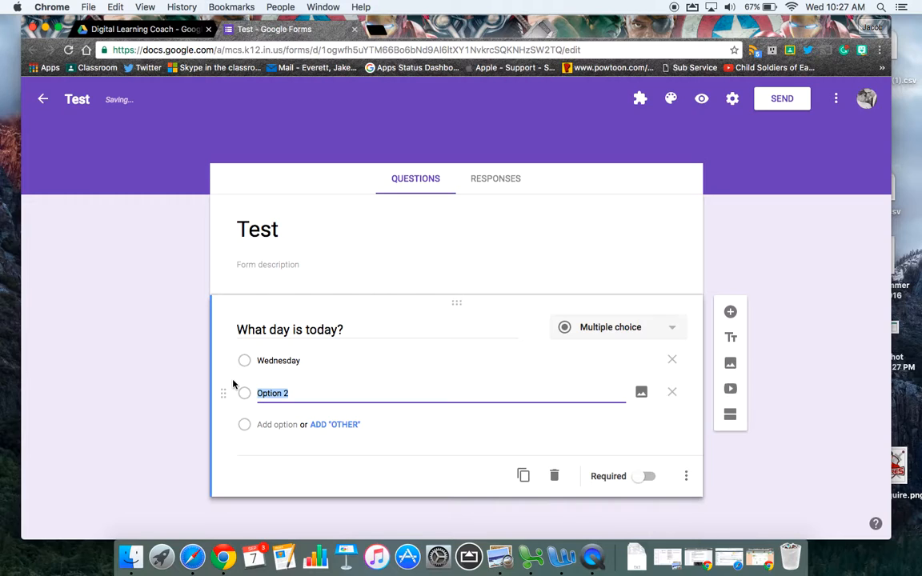
pyautogui.write('Tue')
pyautogui.press('BackSpace')
pyautogui.press('BackSpace')
pyautogui.write('uesday')
pyautogui.click(248, 424)
pyautogui.write('Monday')
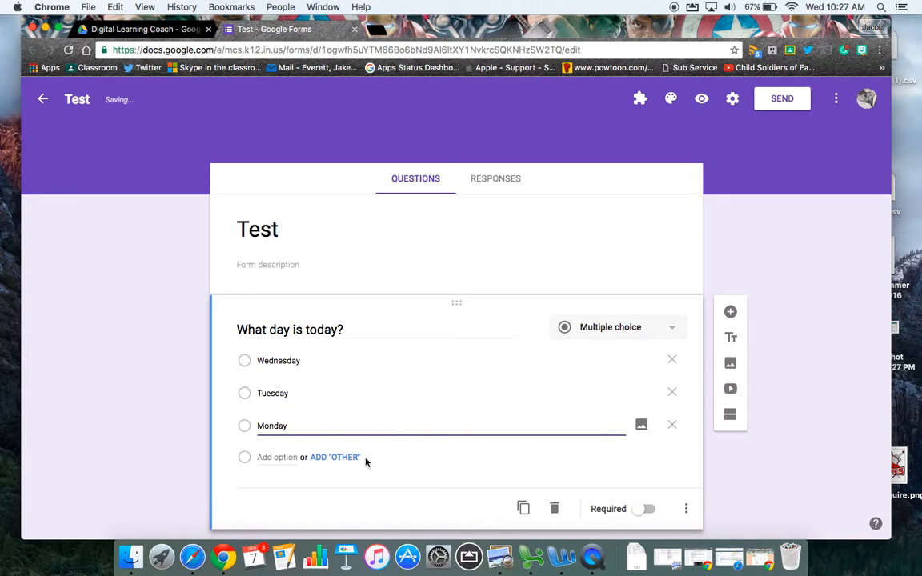
# Step: Try adding an "Other" answer to the question, and remove it again
pyautogui.click(339, 461)
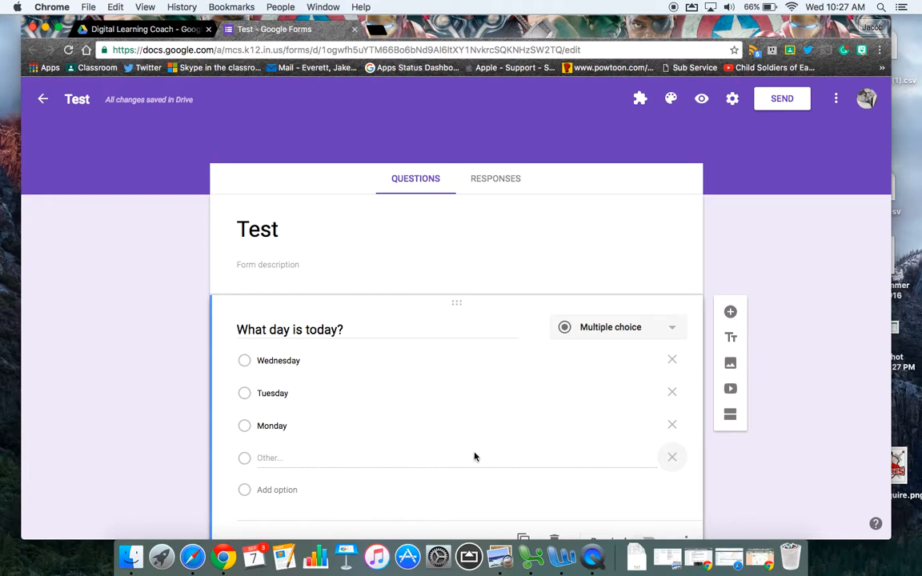
pyautogui.click(672, 457)
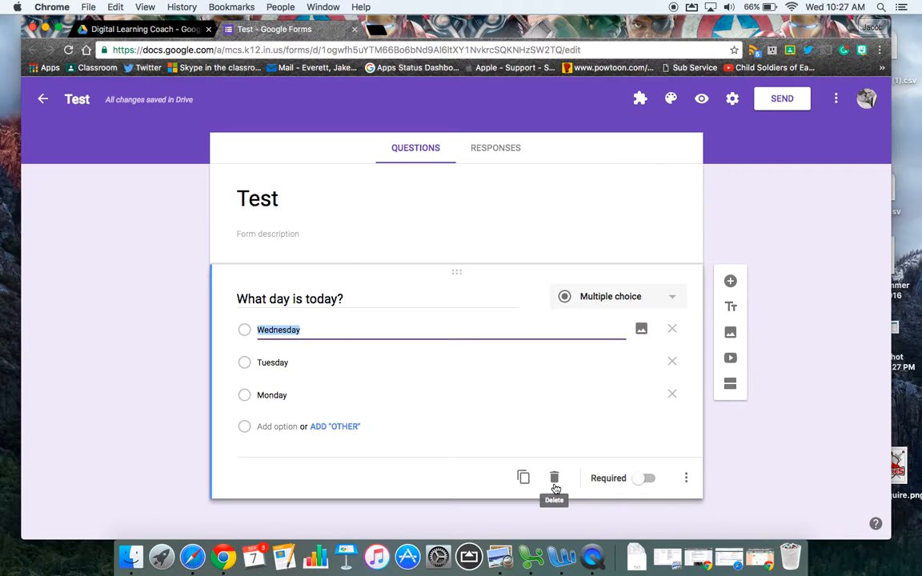
# Step: Make "What day is today?" a required question and view its additional display and shuffle options
pyautogui.click(639, 479)
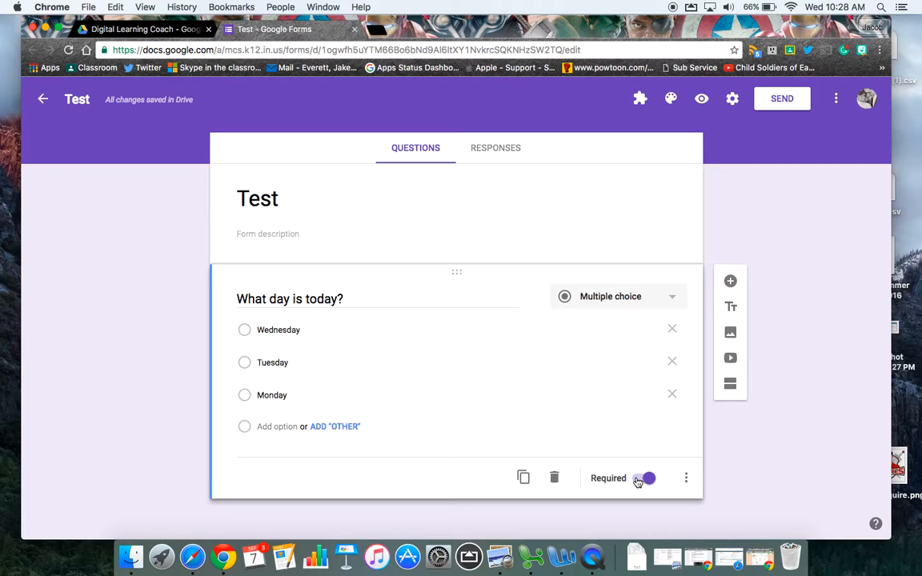
pyautogui.click(687, 479)
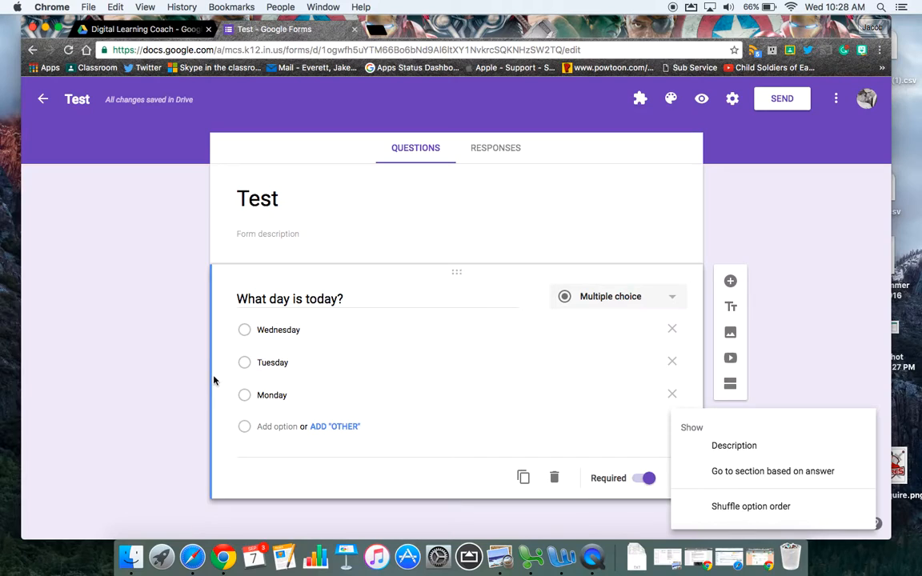
pyautogui.click(832, 394)
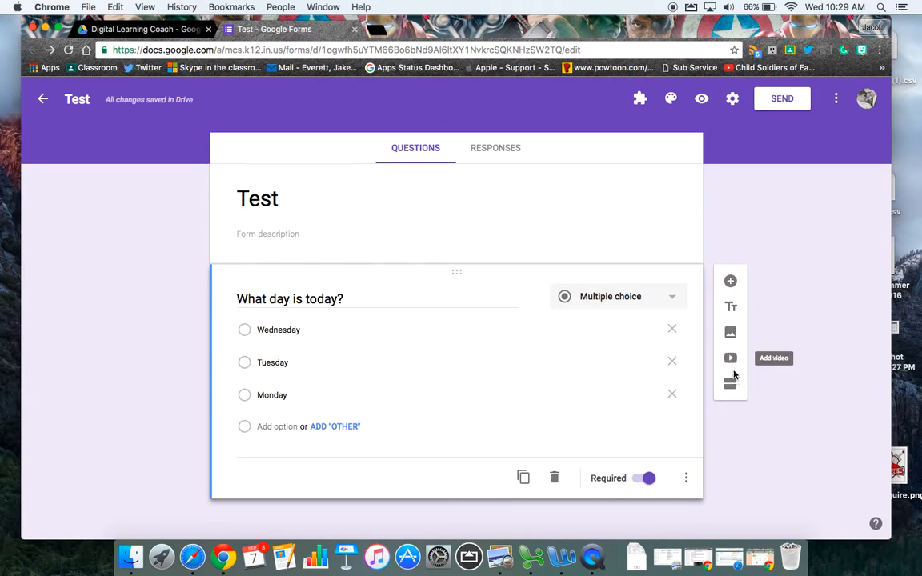
pyautogui.scroll(2, 752, 250)
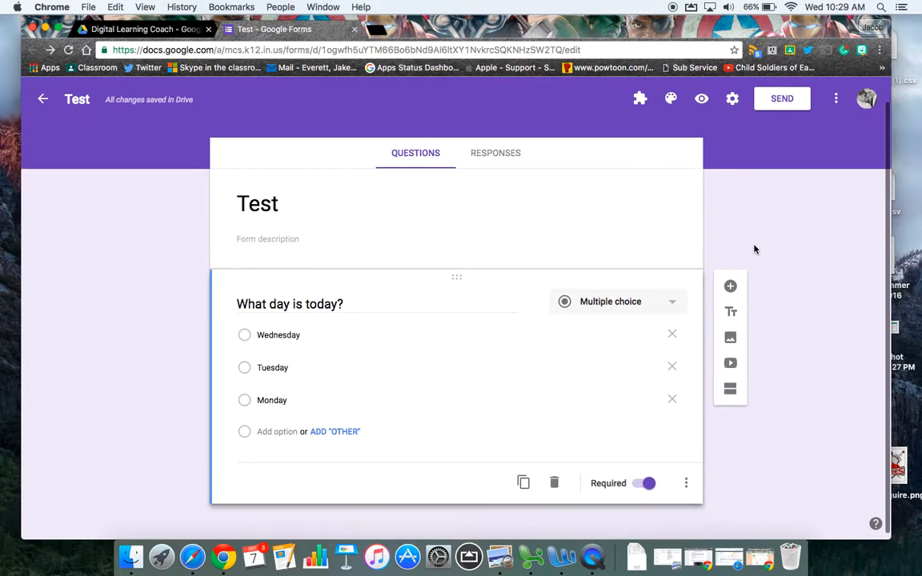
# Step: Add a second question with the text "What day is tomorrow?"
pyautogui.click(729, 284)
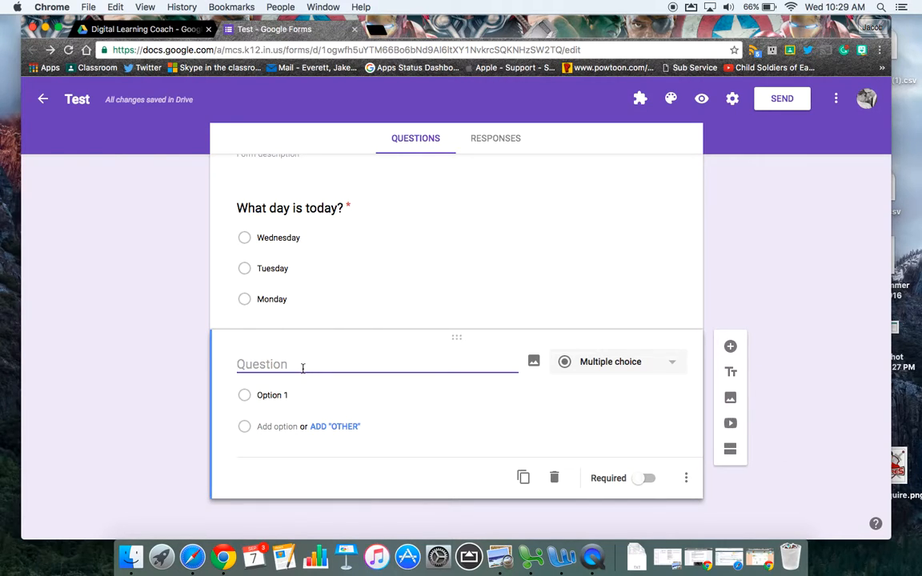
pyautogui.write('What day is tomorrow?')
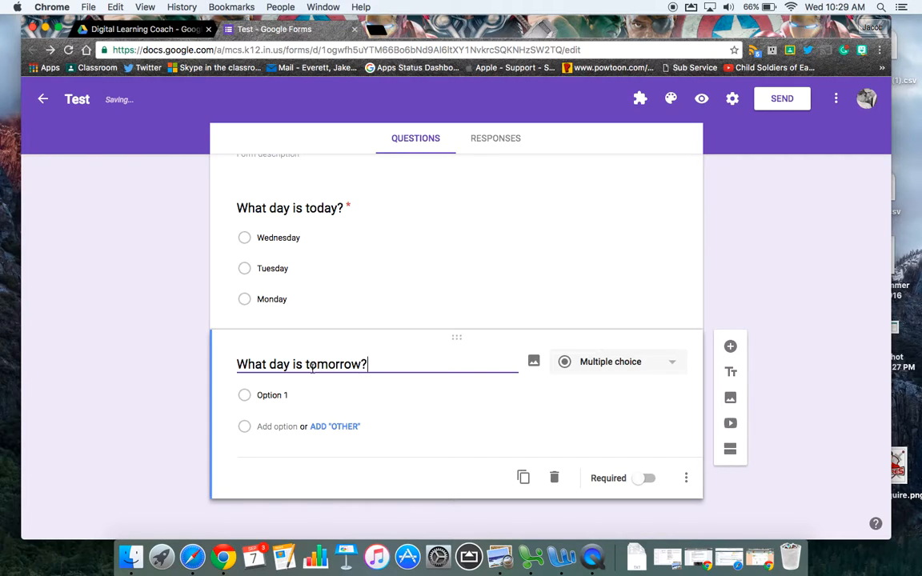
# Step: Change the second question to the Checkboxes type and reword it as "What day is your favorite?"
pyautogui.click(614, 357)
pyautogui.click(623, 393)
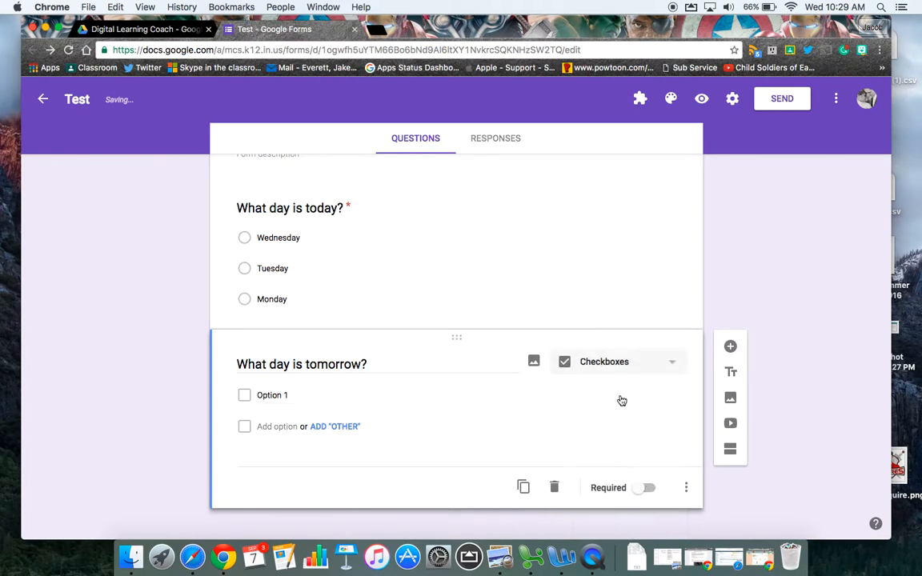
pyautogui.click(280, 398)
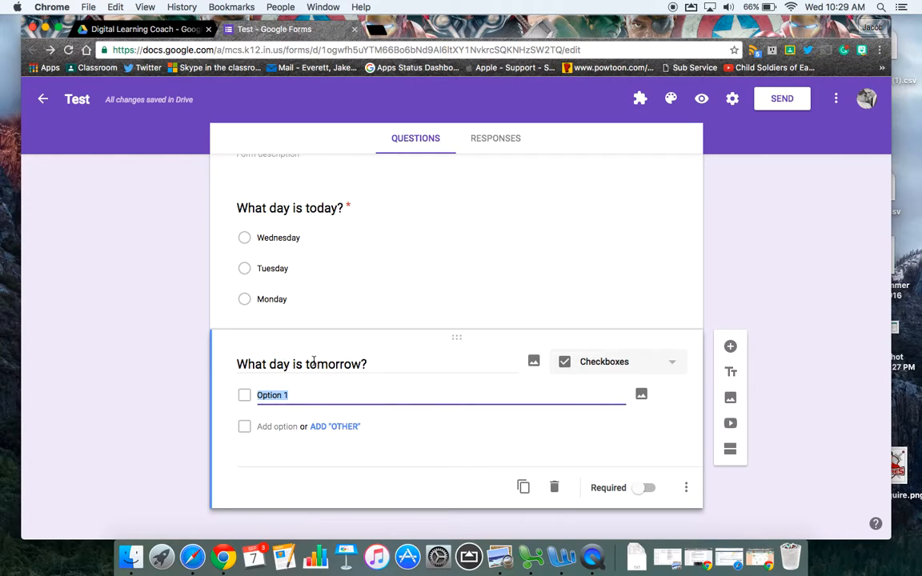
pyautogui.click(313, 363)
pyautogui.click(313, 362)
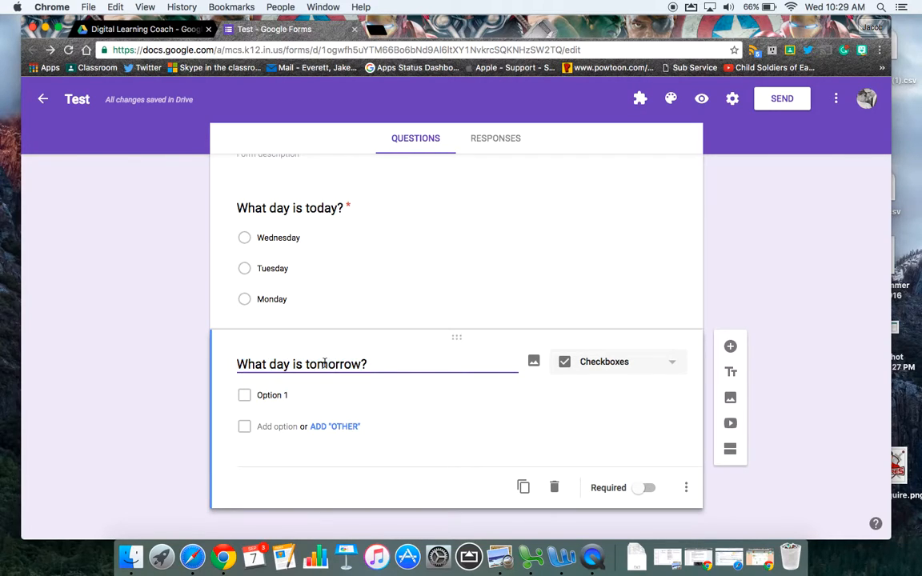
pyautogui.doubleClick(325, 363)
pyautogui.write('your favor')
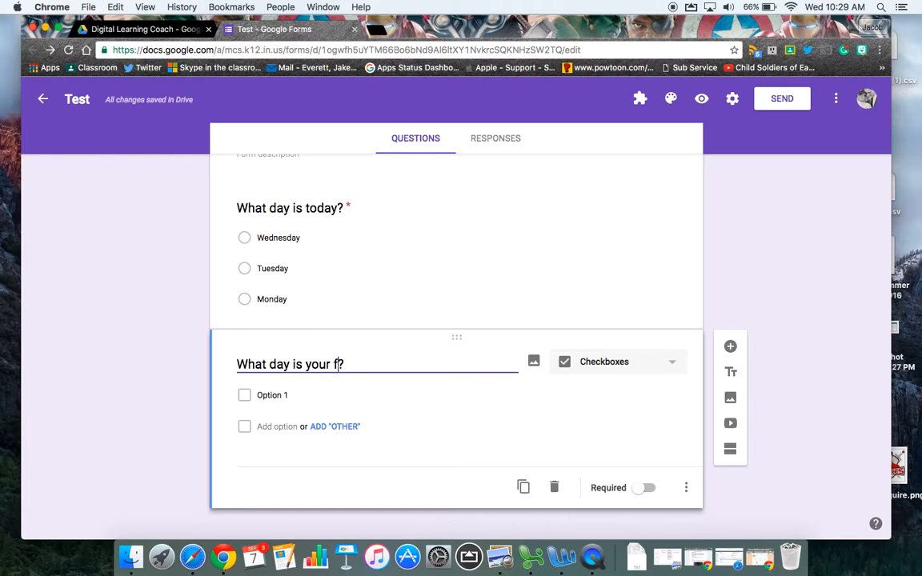
pyautogui.write('ite')
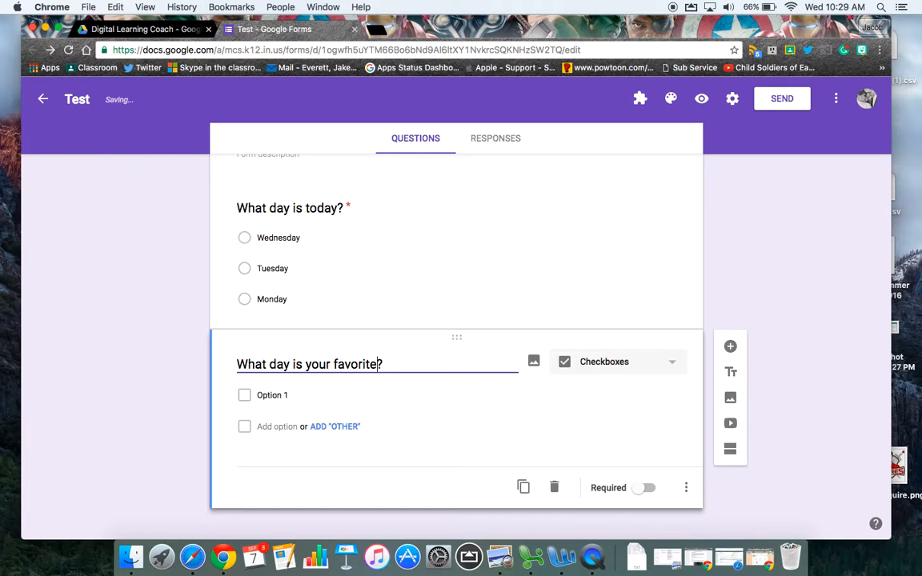
# Step: Enter Tuesday and Friday as the first two checkbox options of "What day is your favorite?"
pyautogui.click(336, 395)
pyautogui.write('Tuesday')
pyautogui.press('Tab')
pyautogui.press('Tab')
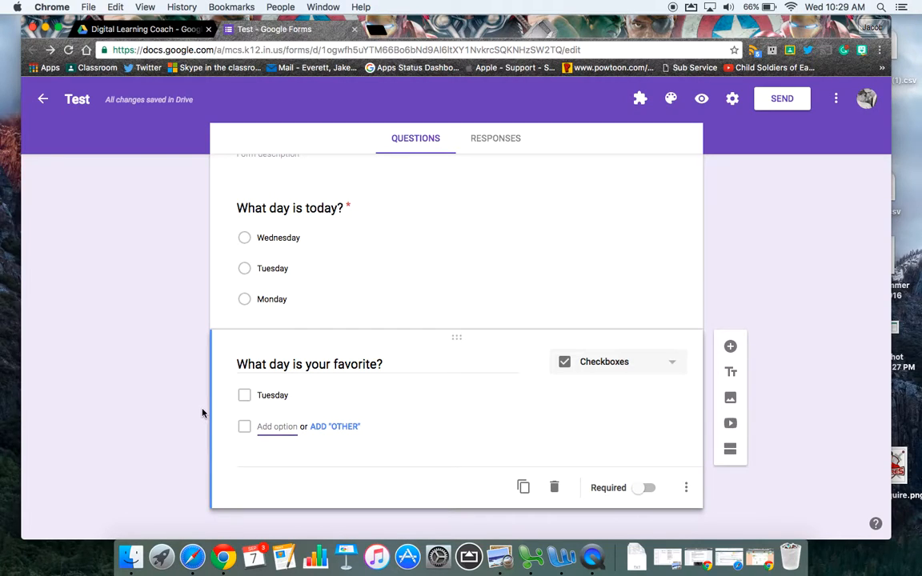
pyautogui.write('Friday')
pyautogui.press('BackSpace')
pyautogui.press('BackSpace')
pyautogui.write('ay')
pyautogui.press('Tab')
pyautogui.press('Tab')
pyautogui.press('Tab')
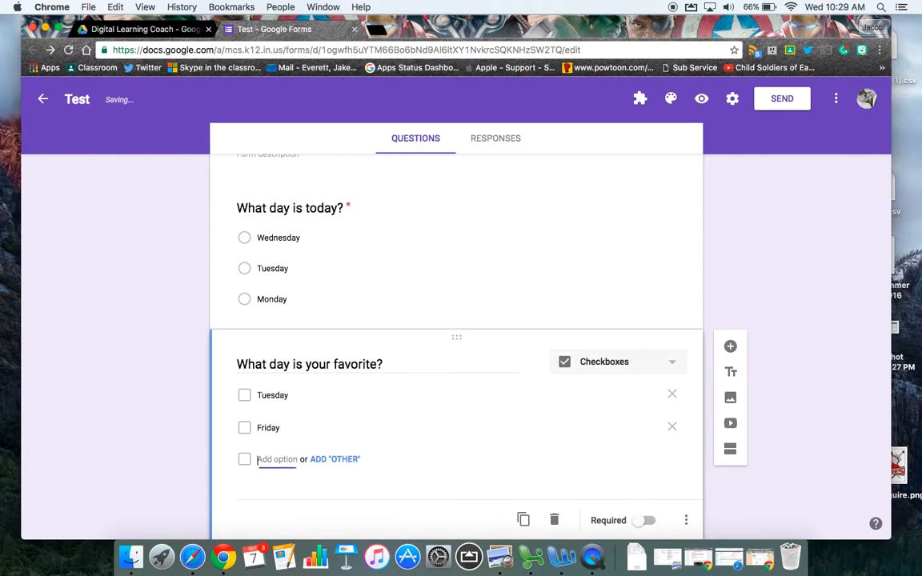
# Step: Add Saturday and Monday as further checkbox options of the favorite-day question
pyautogui.write('Saturday')
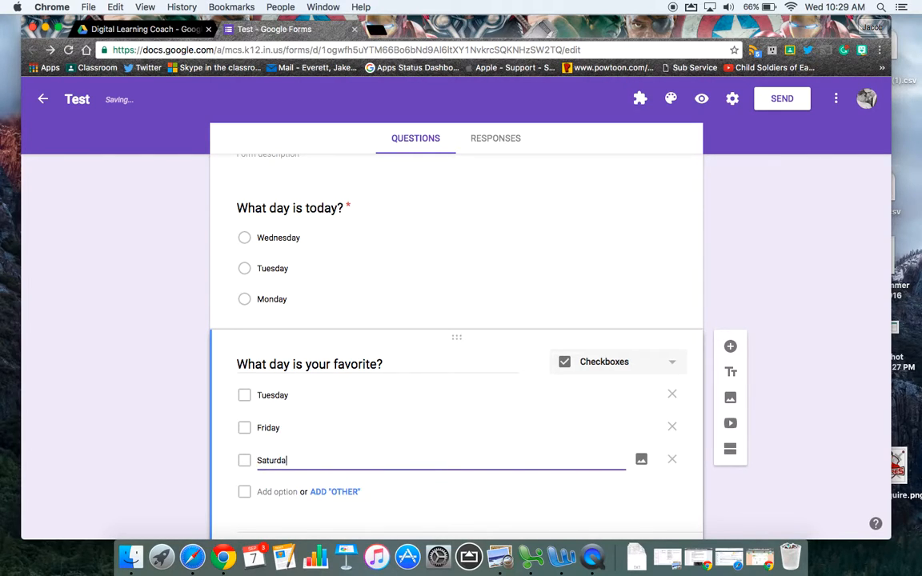
pyautogui.press('Tab')
pyautogui.press('Tab')
pyautogui.press('Tab')
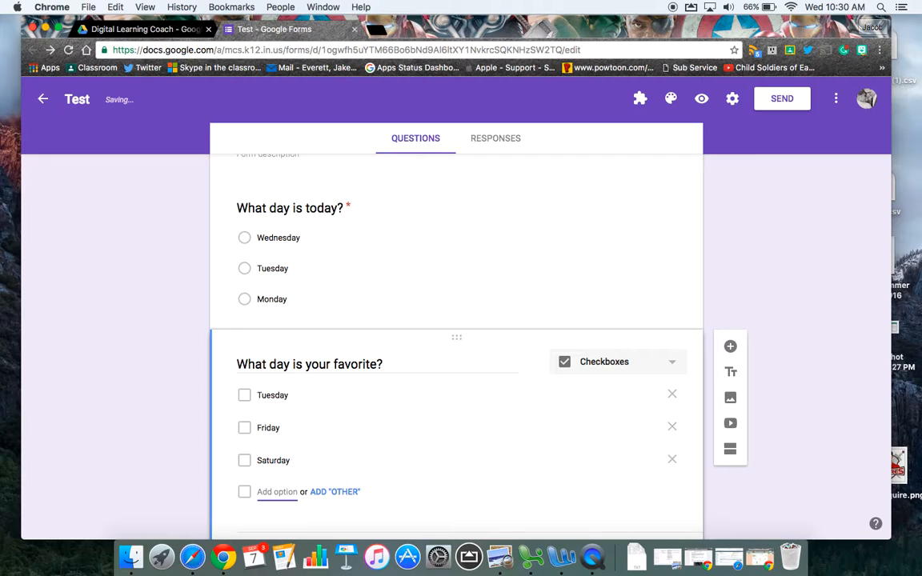
pyautogui.write('Monday')
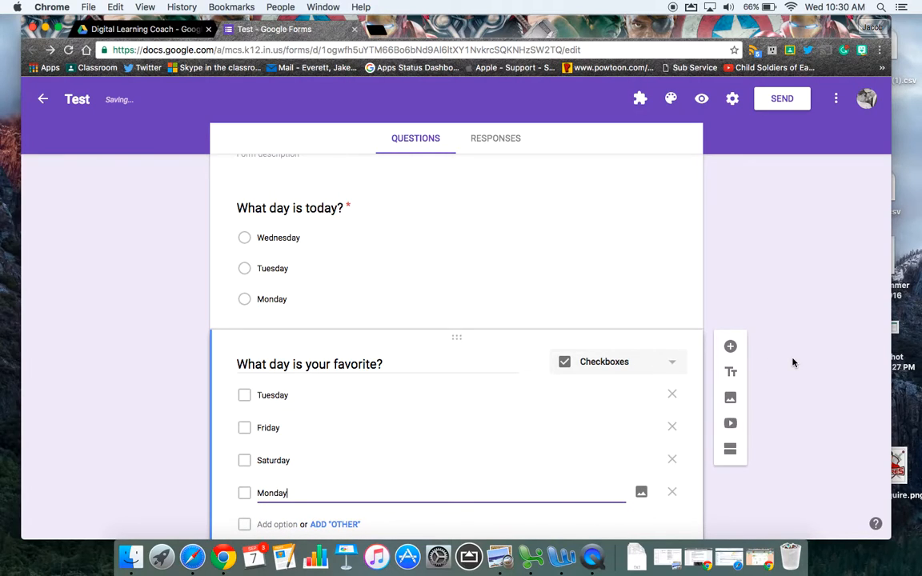
# Step: Search YouTube for "neature walk" and insert the video "Neature Walk Episode 1" below the favorite-day question
pyautogui.click(731, 424)
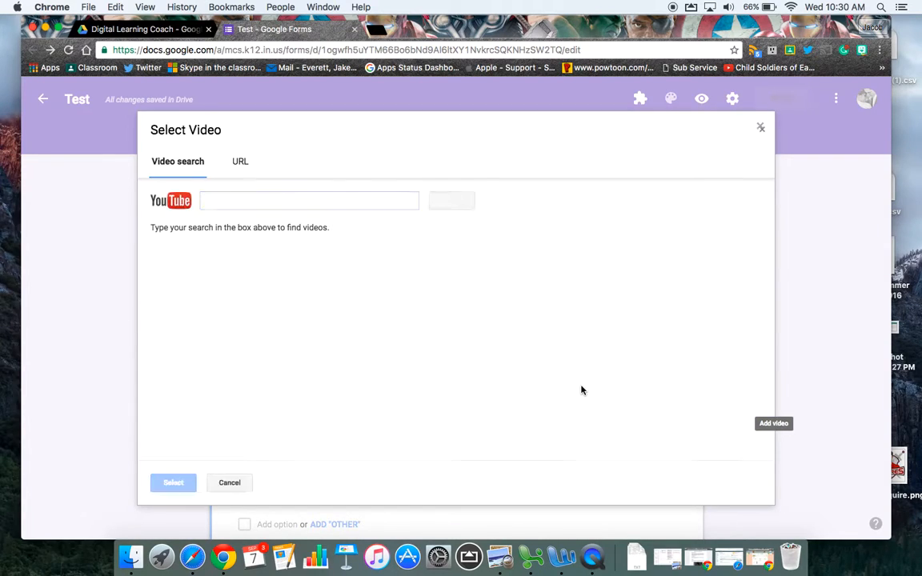
pyautogui.click(240, 161)
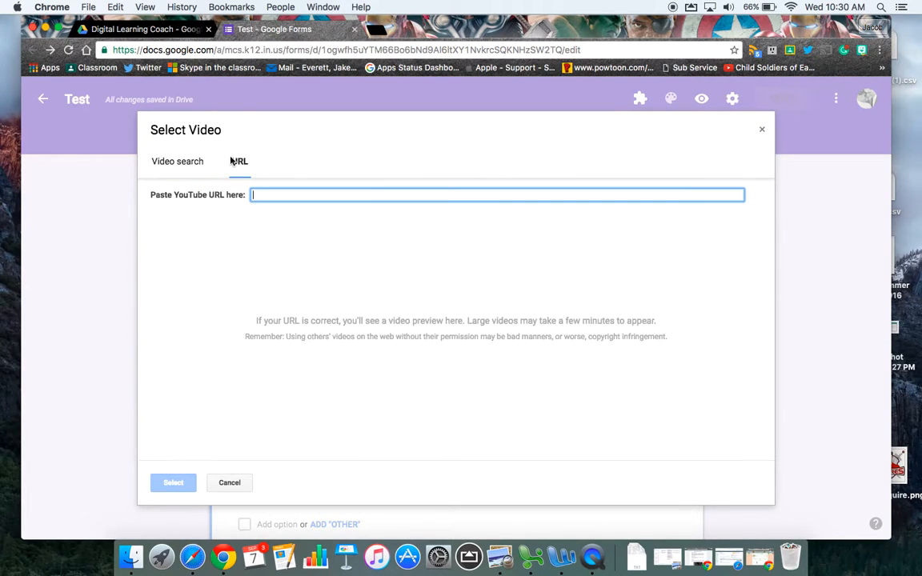
pyautogui.click(181, 160)
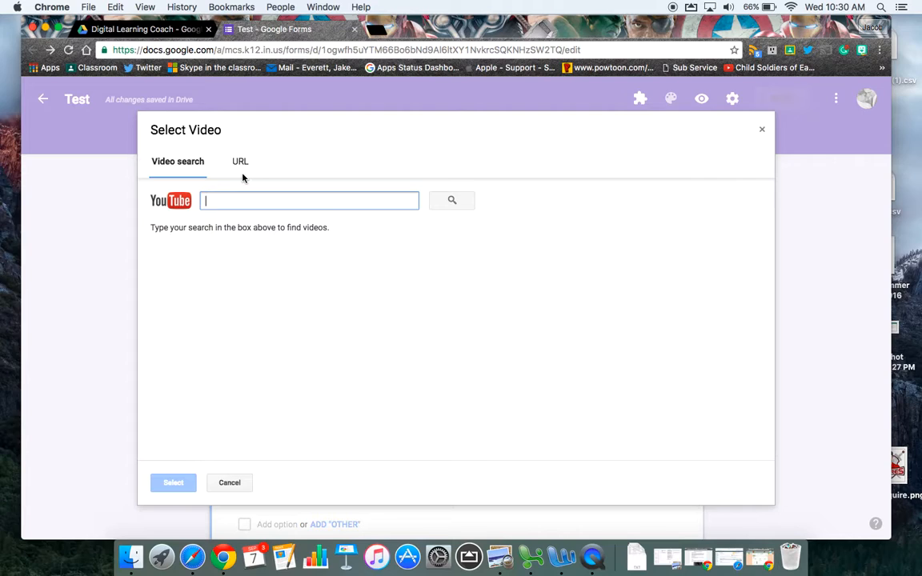
pyautogui.click(280, 205)
pyautogui.write('n')
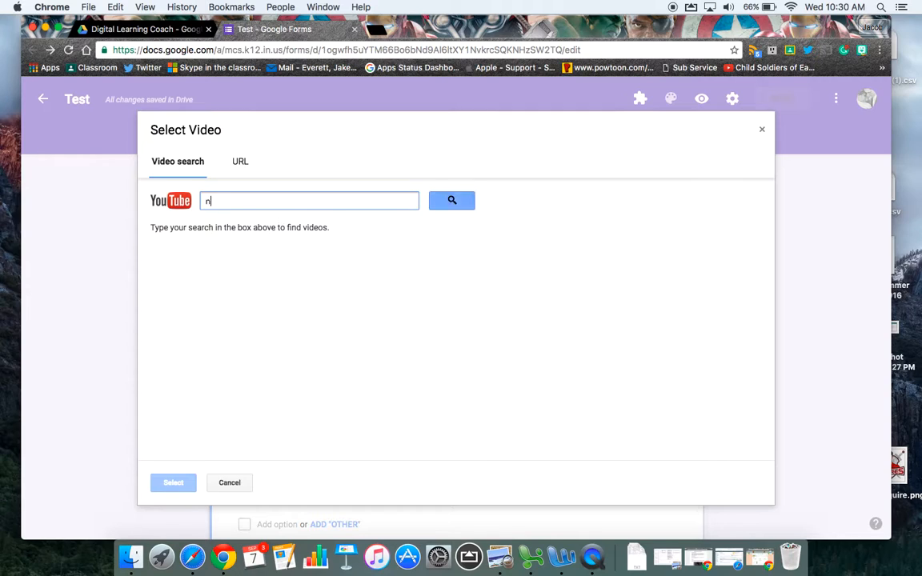
pyautogui.write('eature walk')
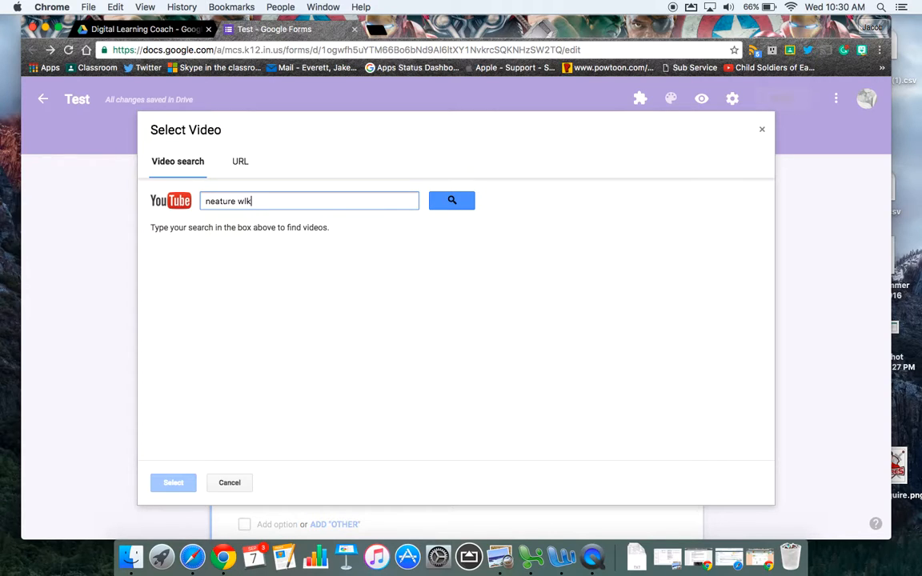
pyautogui.press('Return')
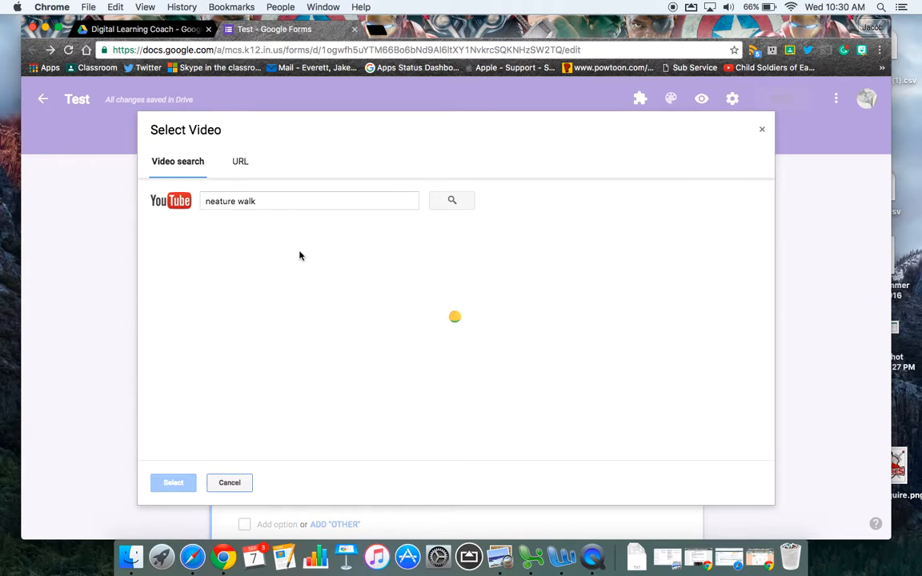
pyautogui.click(355, 254)
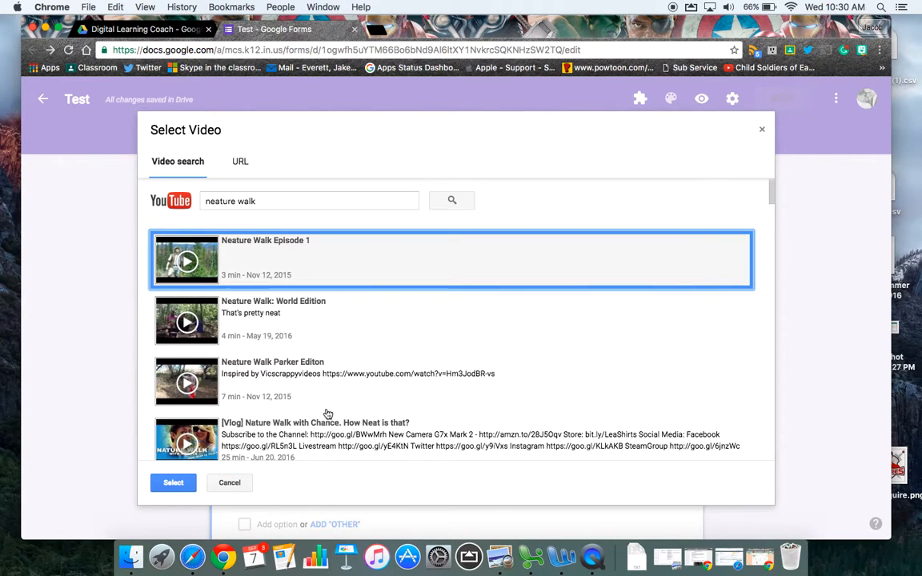
pyautogui.click(174, 483)
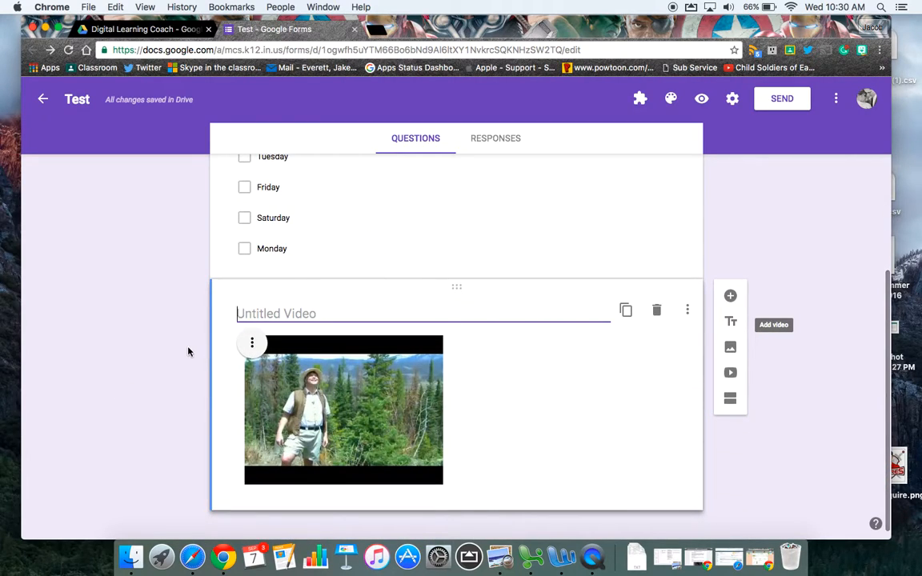
# Step: Title the inserted video "Neature Walk" and center-align it
pyautogui.write('Neature Walk')
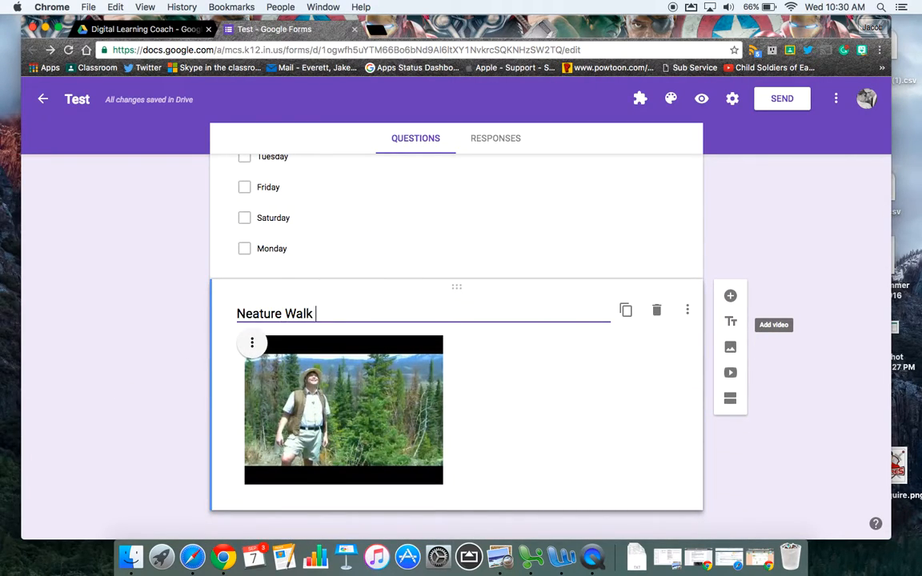
pyautogui.click(248, 341)
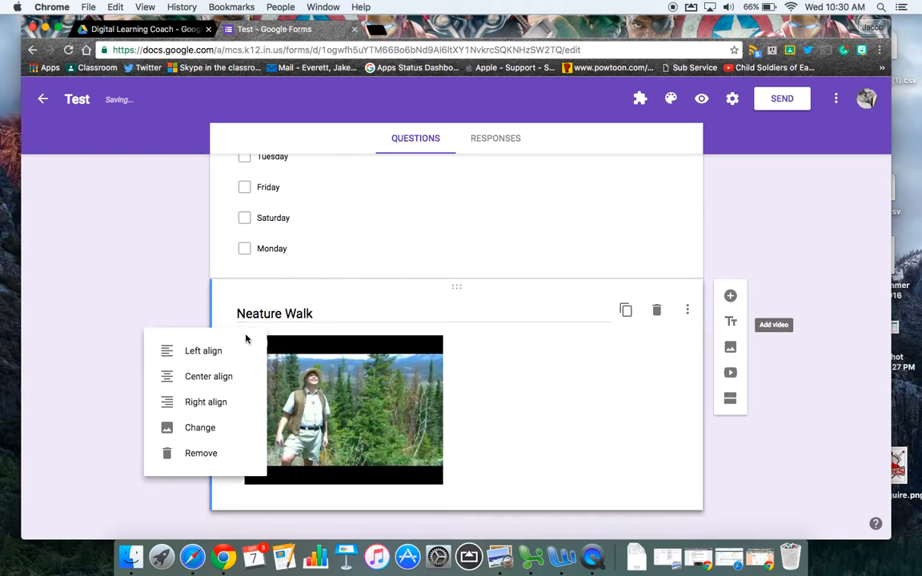
pyautogui.click(215, 380)
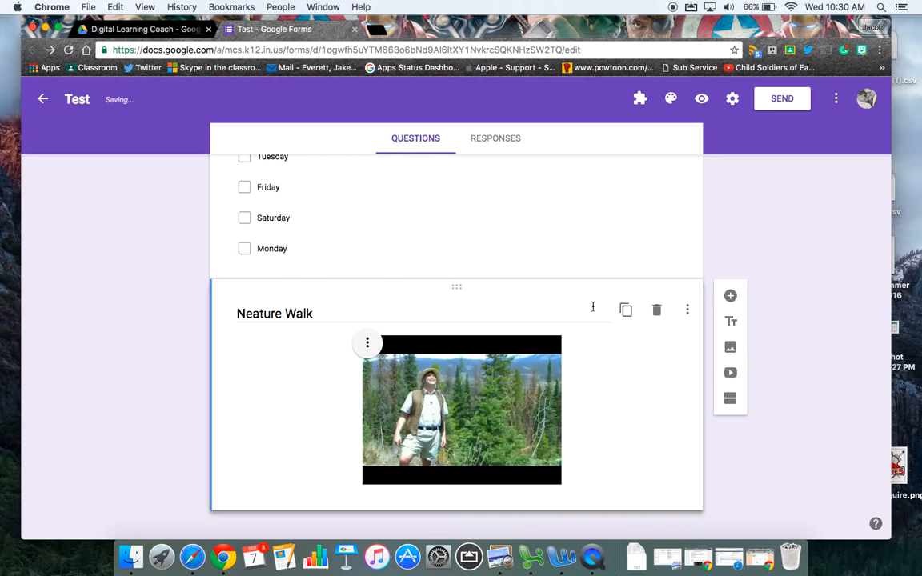
# Step: Add a question below the video with the text "What is neat about nature?"
pyautogui.click(730, 296)
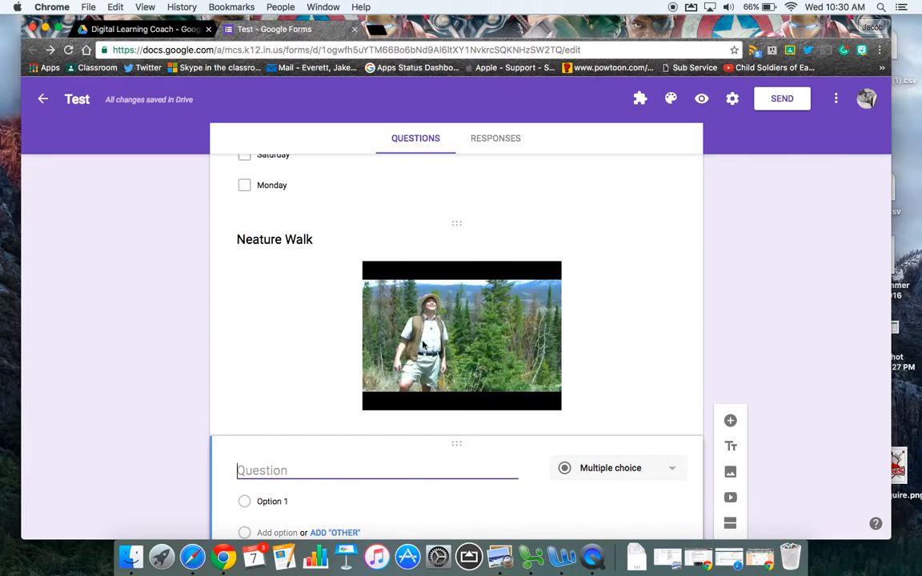
pyautogui.scroll(-1, 238, 401)
pyautogui.write('What')
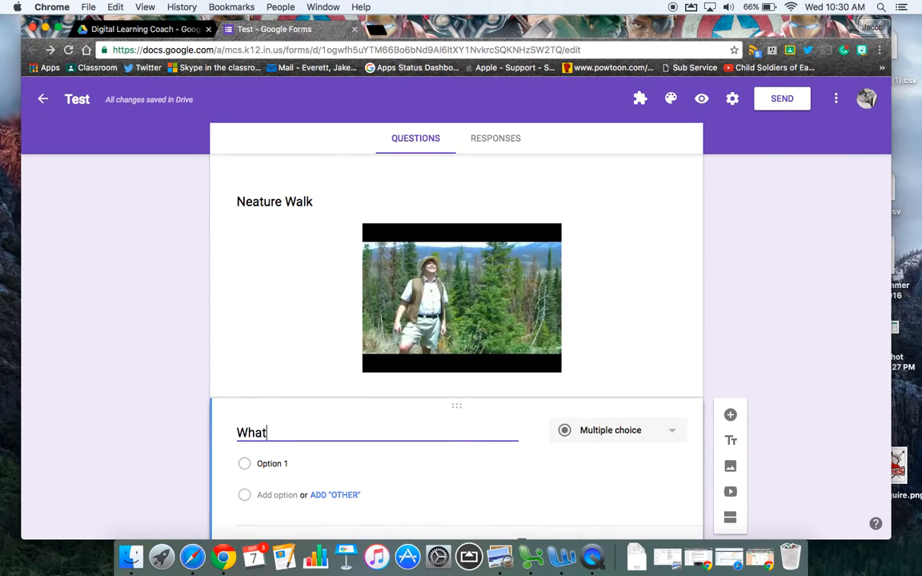
pyautogui.write(' is neat about ')
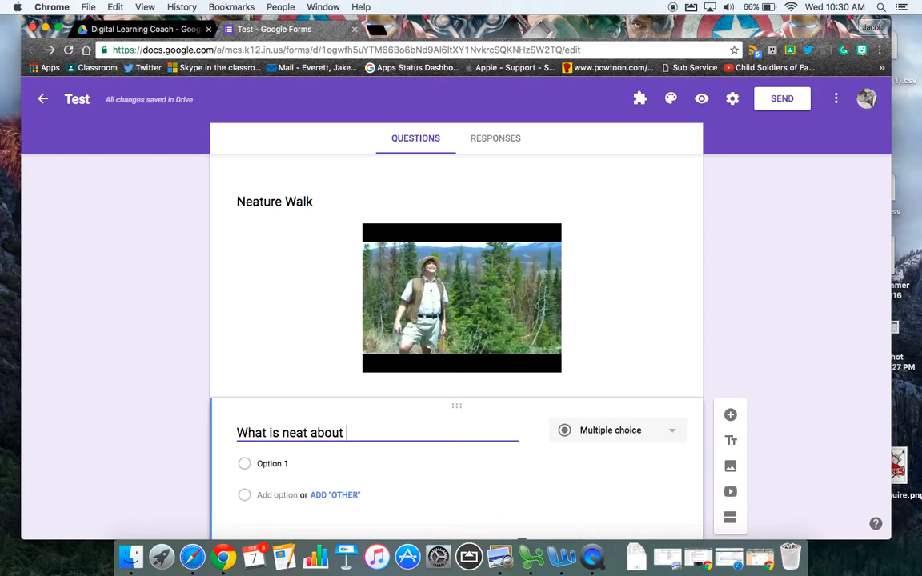
pyautogui.write('nature?')
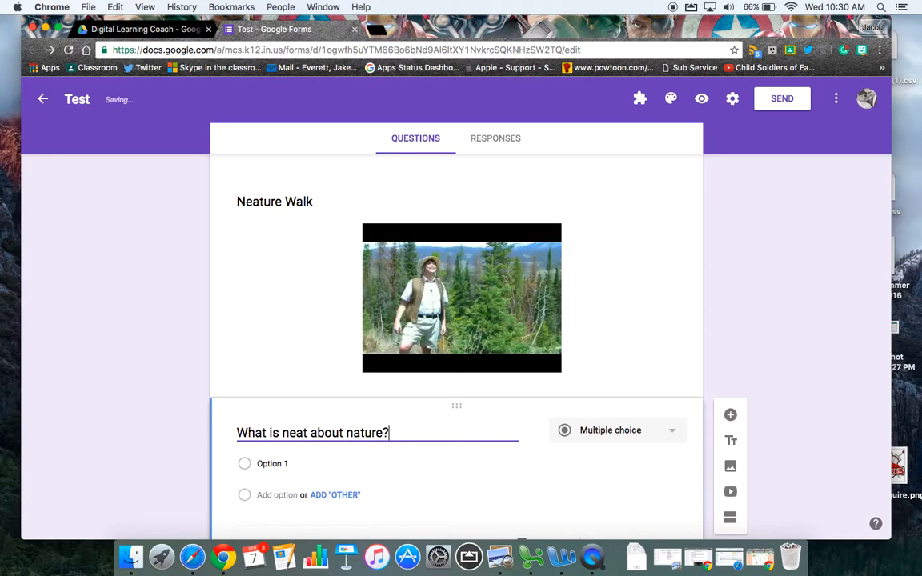
# Step: Make "What is neat about nature?" a required question of the Short answer type
pyautogui.click(584, 430)
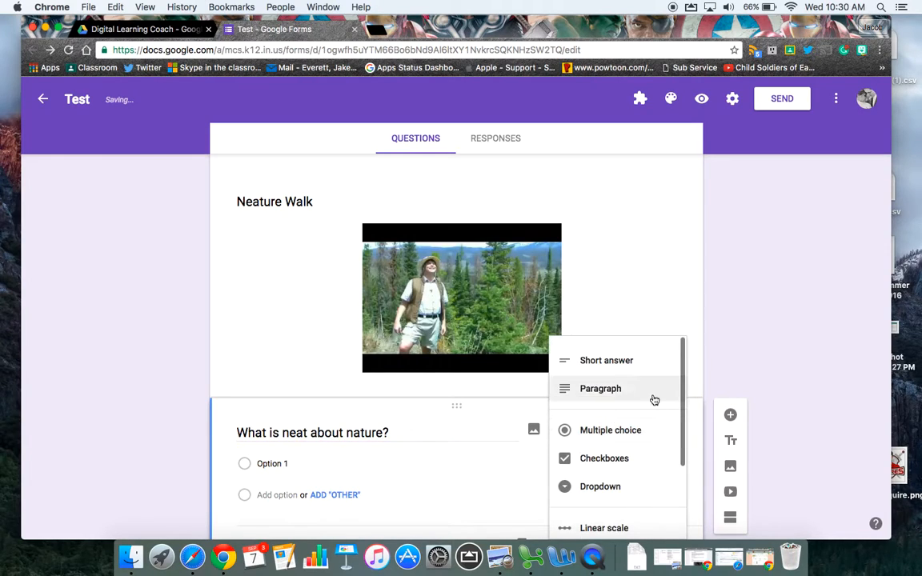
pyautogui.click(624, 364)
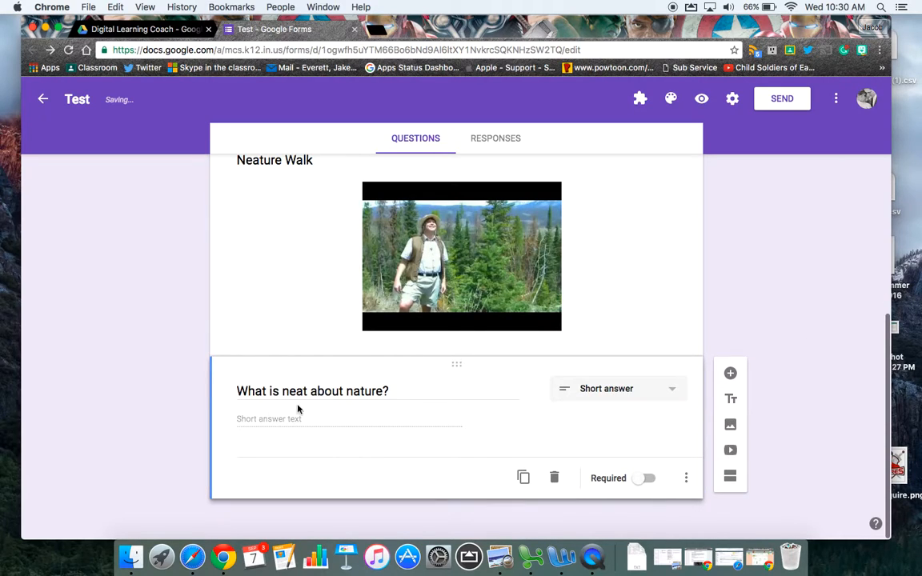
pyautogui.click(644, 480)
# Step: Make the checkbox question "What day is your favorite?" required
pyautogui.scroll(5, 685, 261)
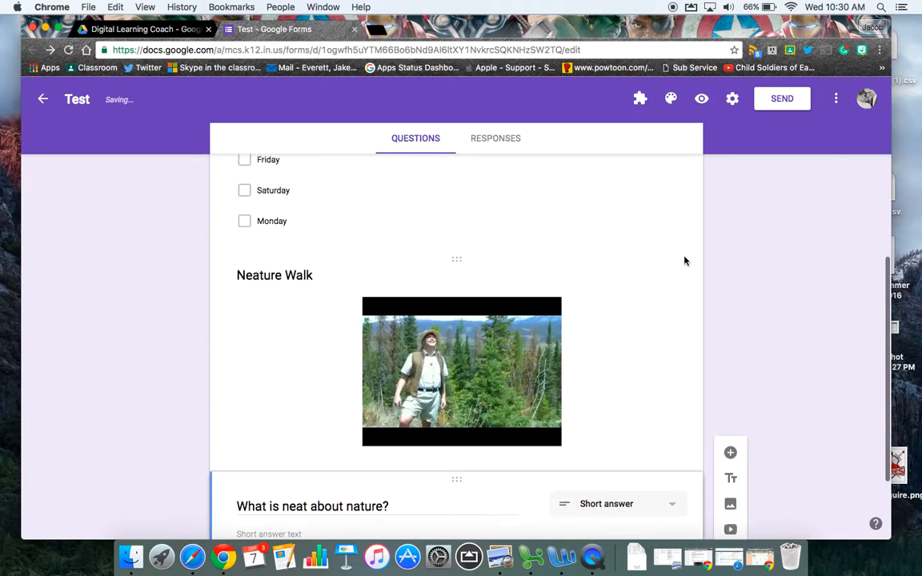
pyautogui.click(617, 300)
pyautogui.click(644, 472)
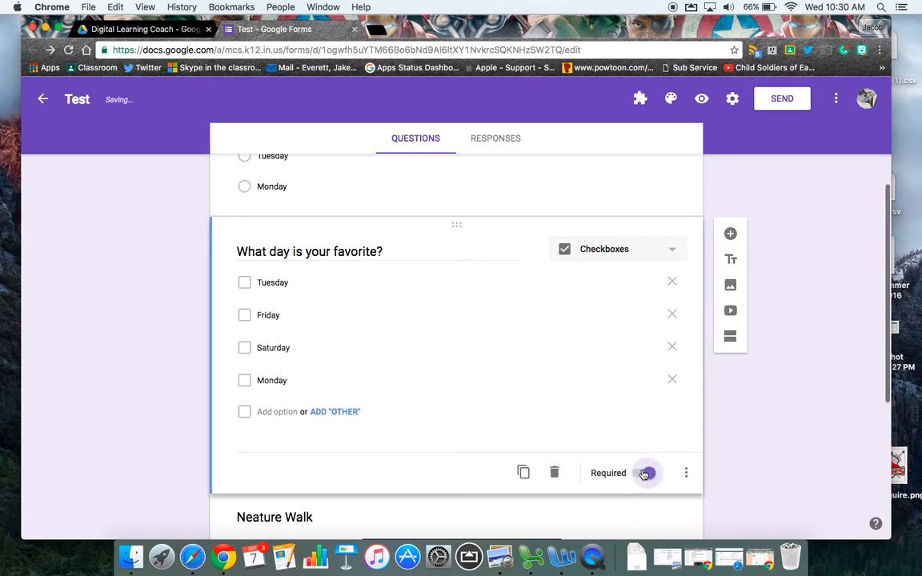
# Step: Review the whole form, checking the required setting of "What day is today?" and the items below it
pyautogui.scroll(1, 566, 359)
pyautogui.scroll(4, 565, 362)
pyautogui.click(551, 343)
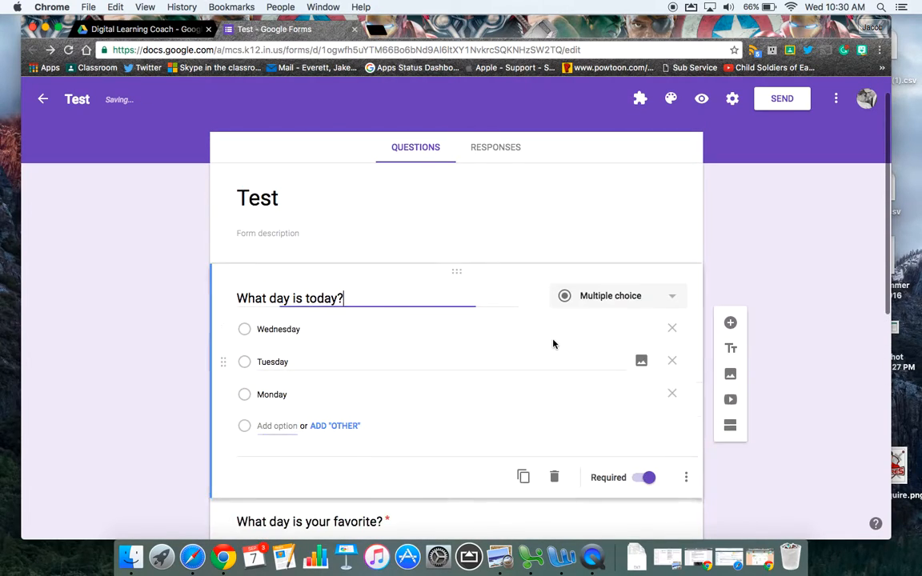
pyautogui.scroll(-3, 589, 485)
pyautogui.scroll(-8, 589, 485)
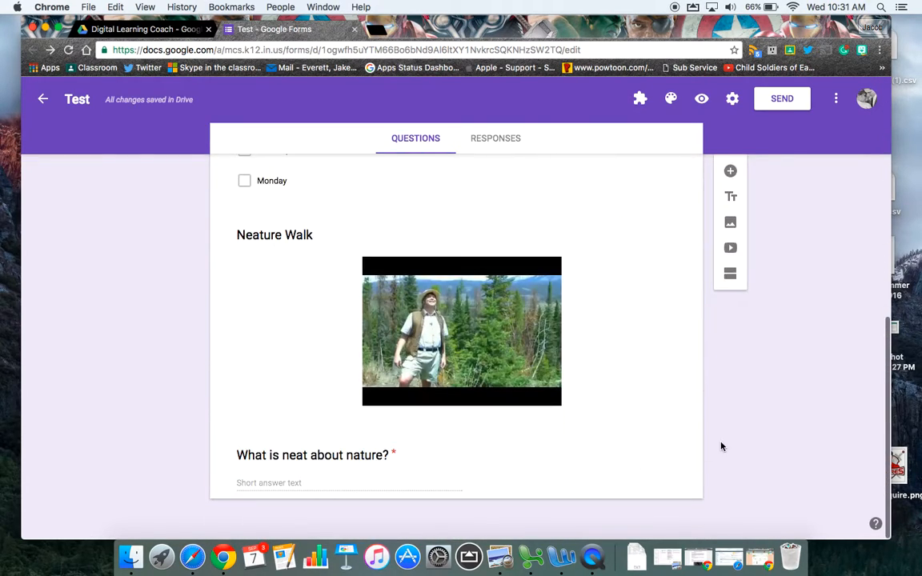
pyautogui.scroll(8, 772, 384)
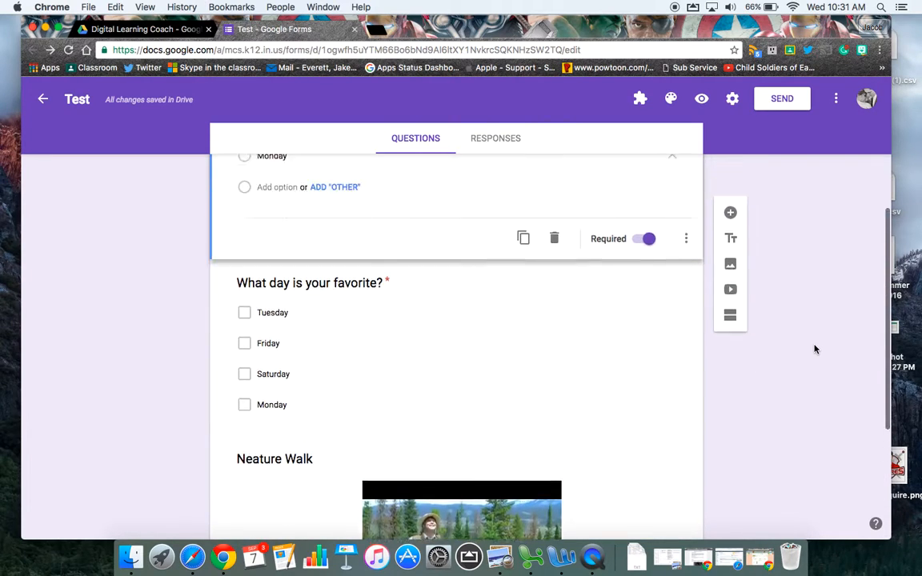
pyautogui.scroll(-4, 815, 349)
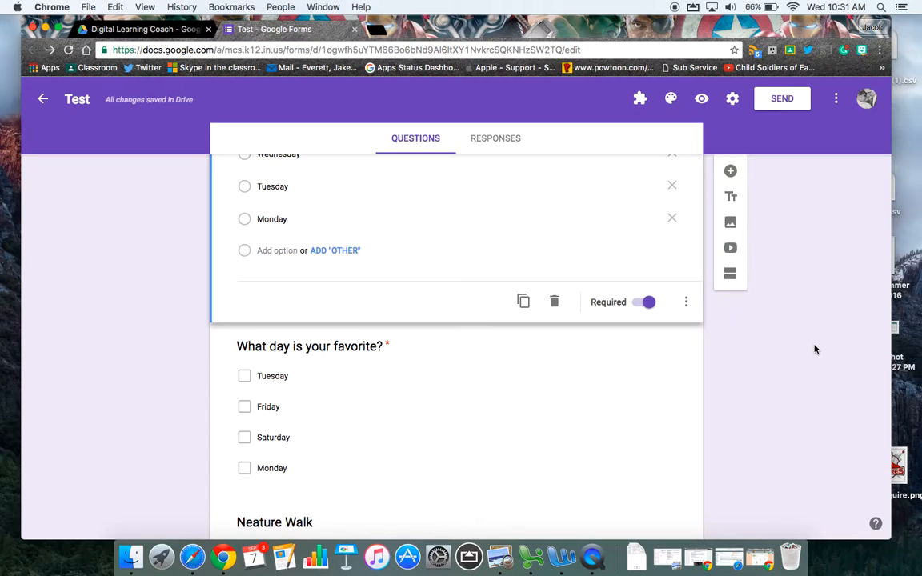
pyautogui.scroll(-5, 753, 382)
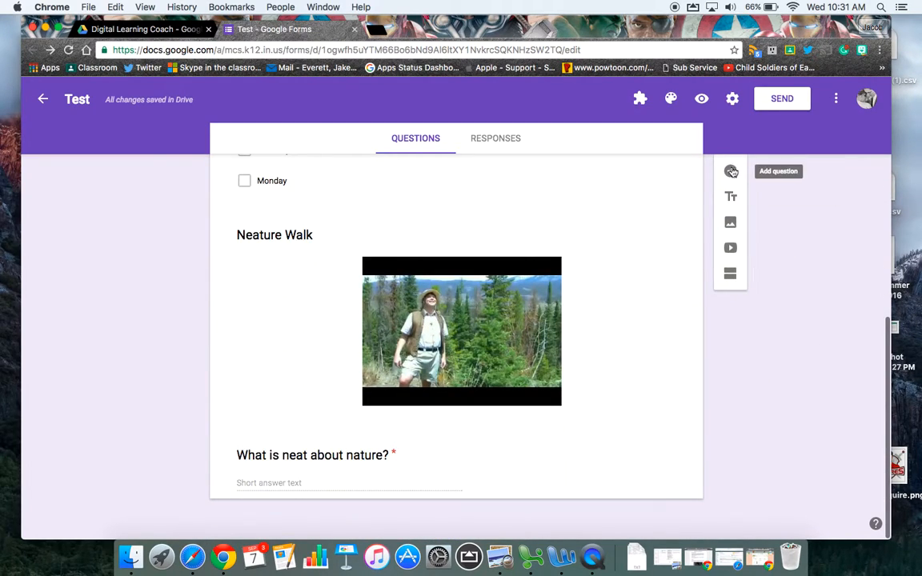
pyautogui.scroll(10, 739, 324)
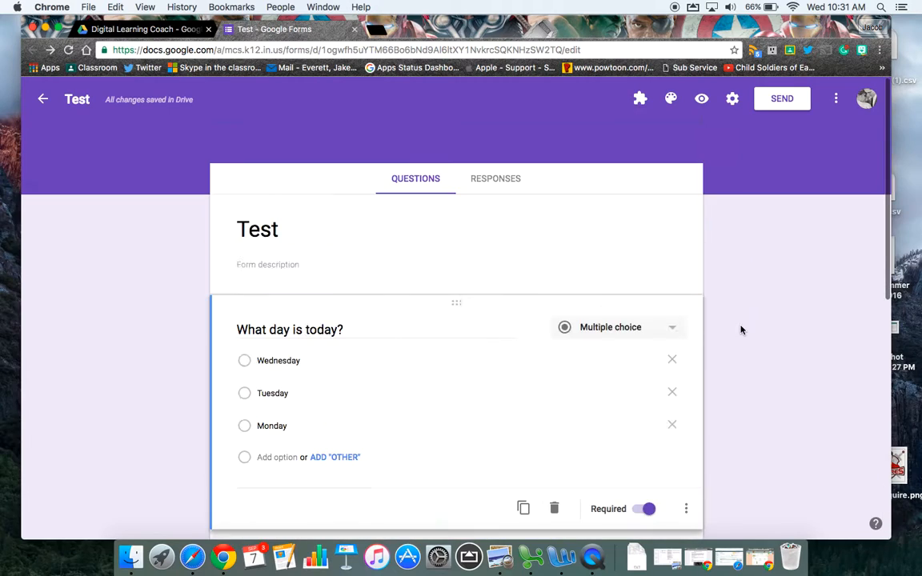
# Step: Change the form's theme color to lime
pyautogui.click(671, 98)
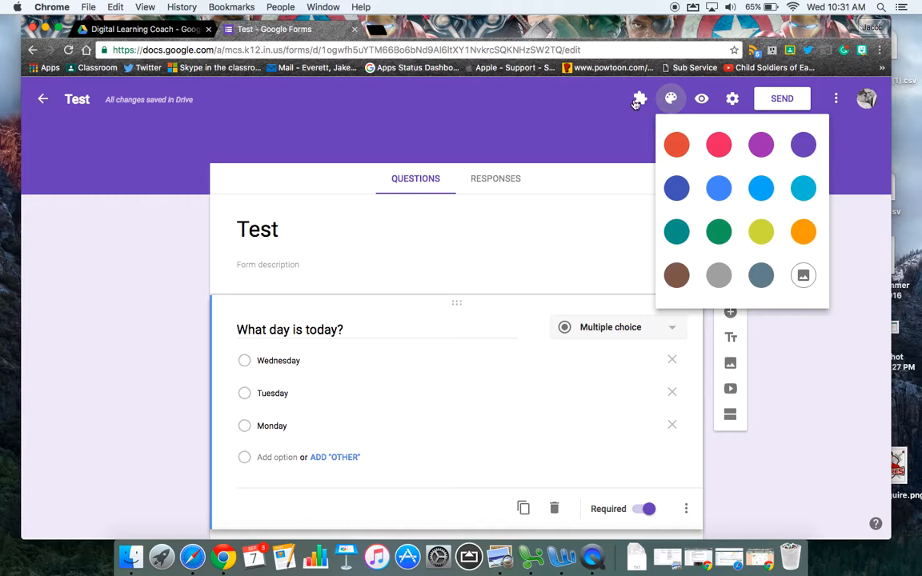
pyautogui.click(761, 231)
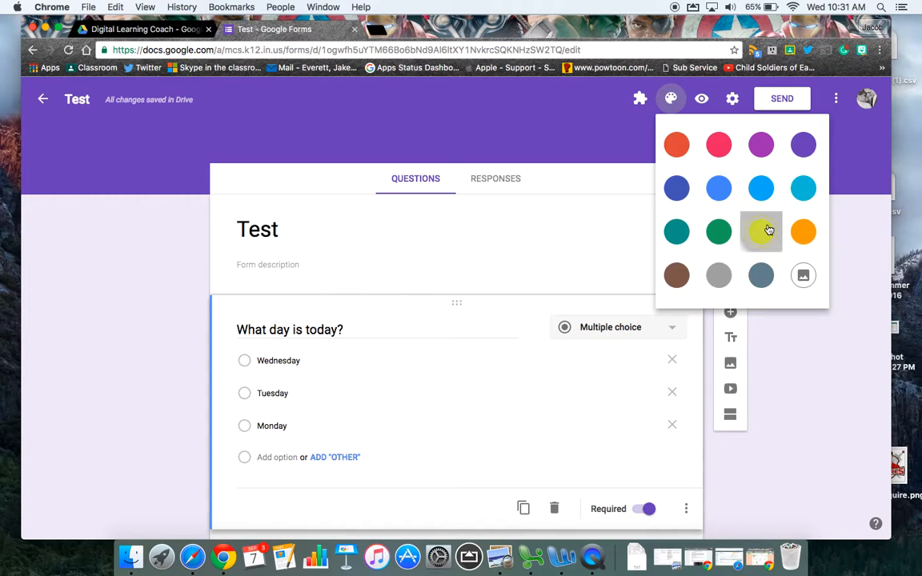
# Step: Apply the colorful jelly bean photo as the form's header theme from the image themes
pyautogui.click(672, 100)
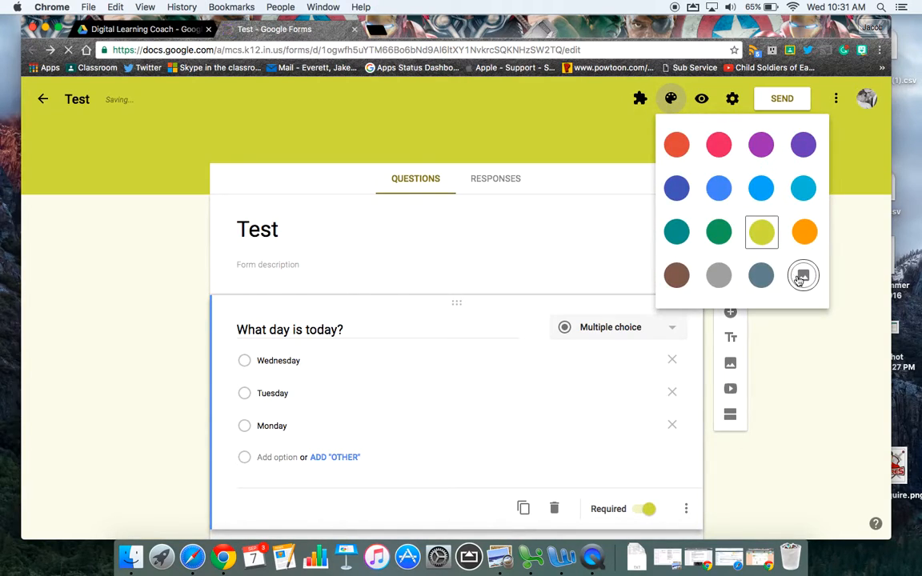
pyautogui.click(800, 274)
pyautogui.click(502, 370)
pyautogui.click(370, 481)
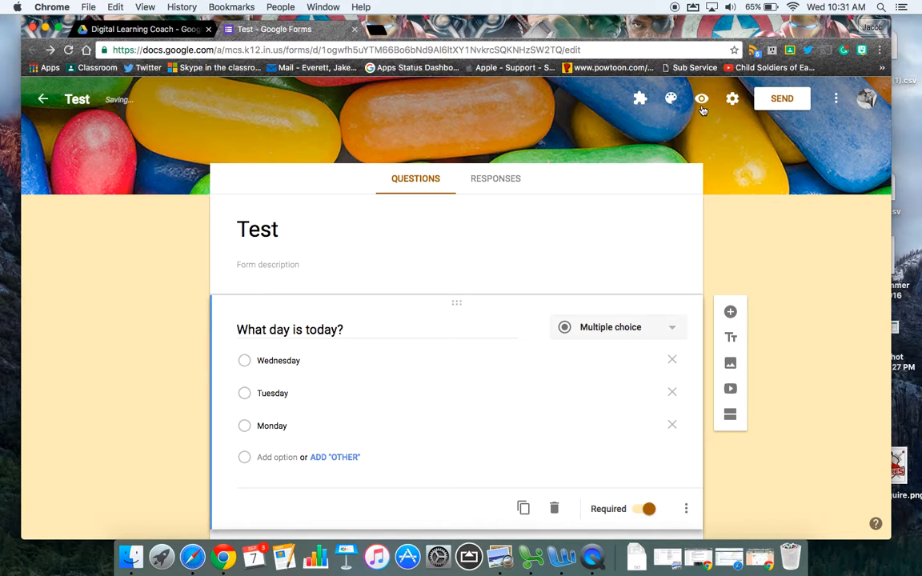
# Step: Preview the form as respondents see it, look through the questions and close the preview
pyautogui.click(701, 108)
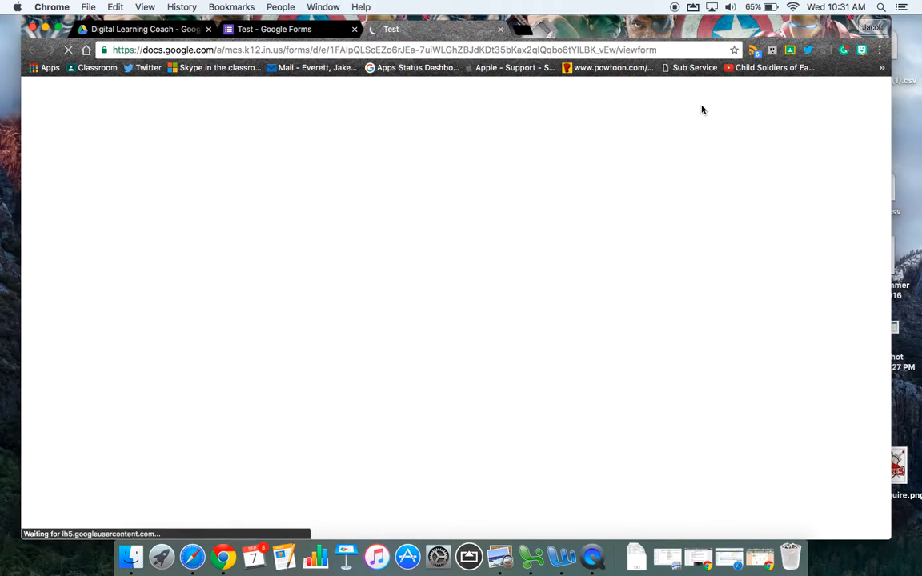
pyautogui.scroll(-4, 692, 302)
pyautogui.scroll(-3, 692, 304)
pyautogui.scroll(10, 691, 306)
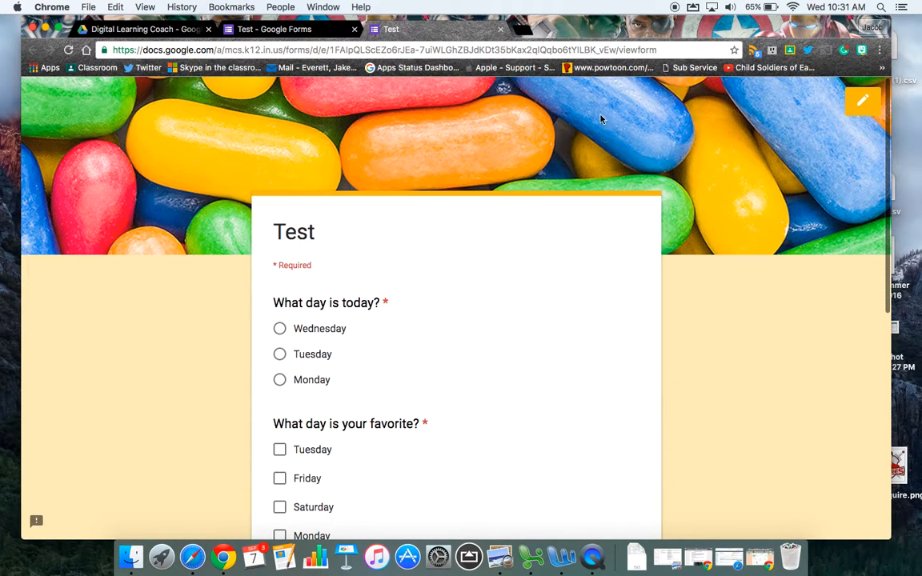
pyautogui.press('super+w')
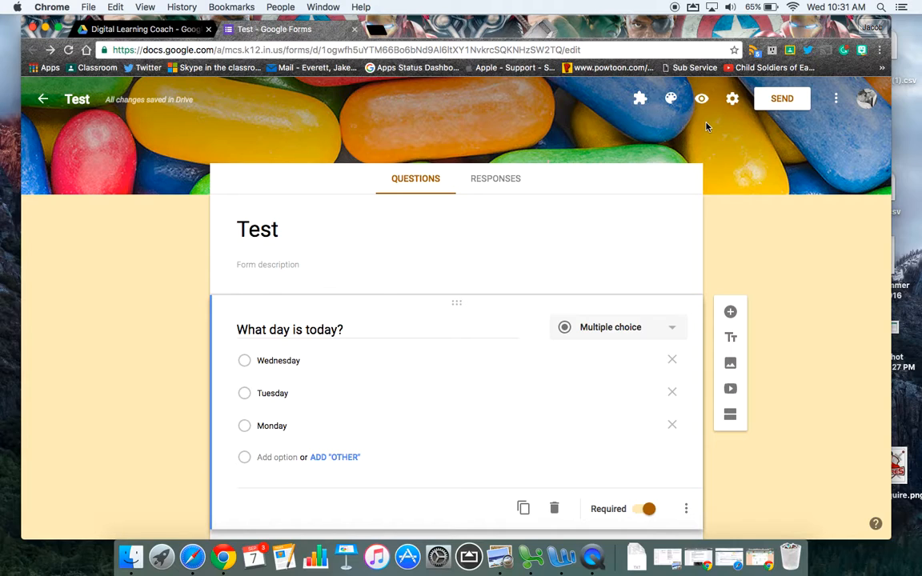
# Step: Turn on email address collection in the form's general settings
pyautogui.click(732, 98)
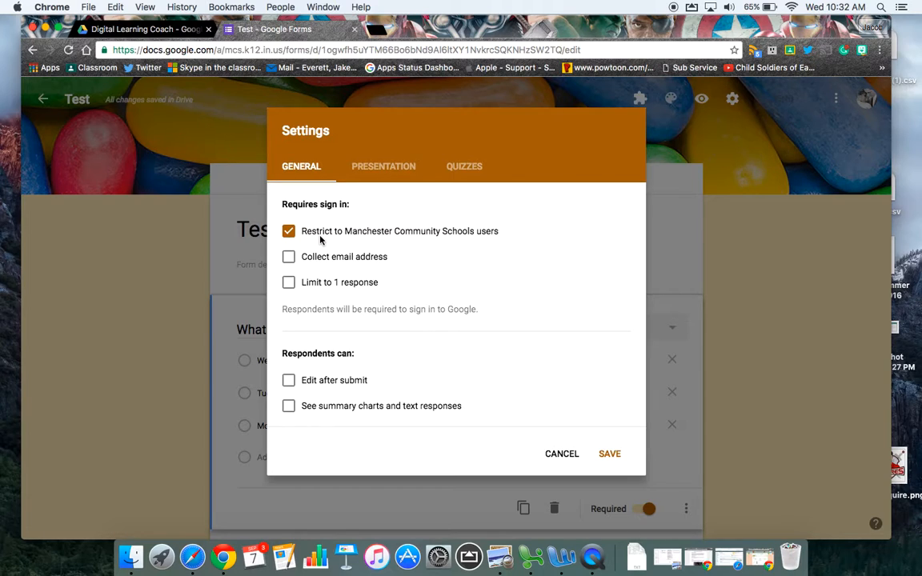
pyautogui.click(287, 256)
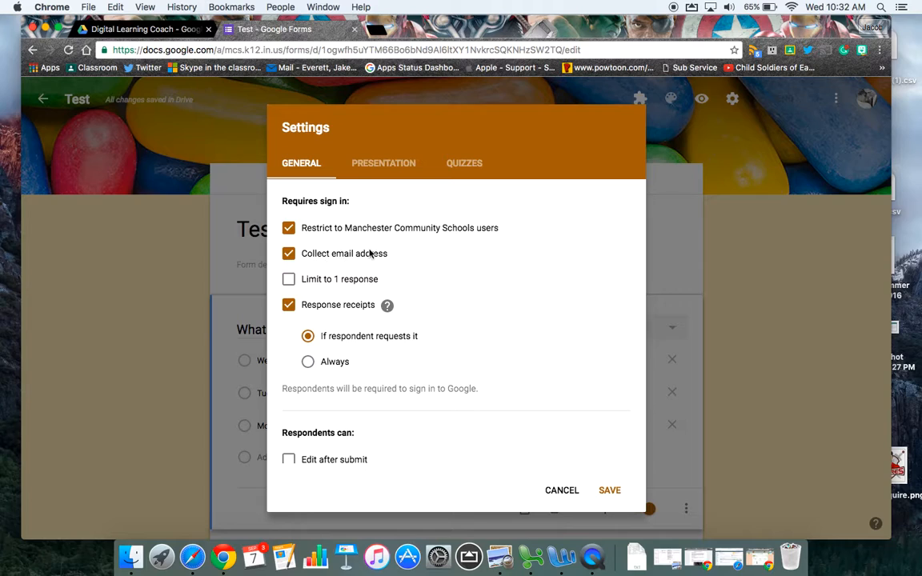
pyautogui.click(305, 253)
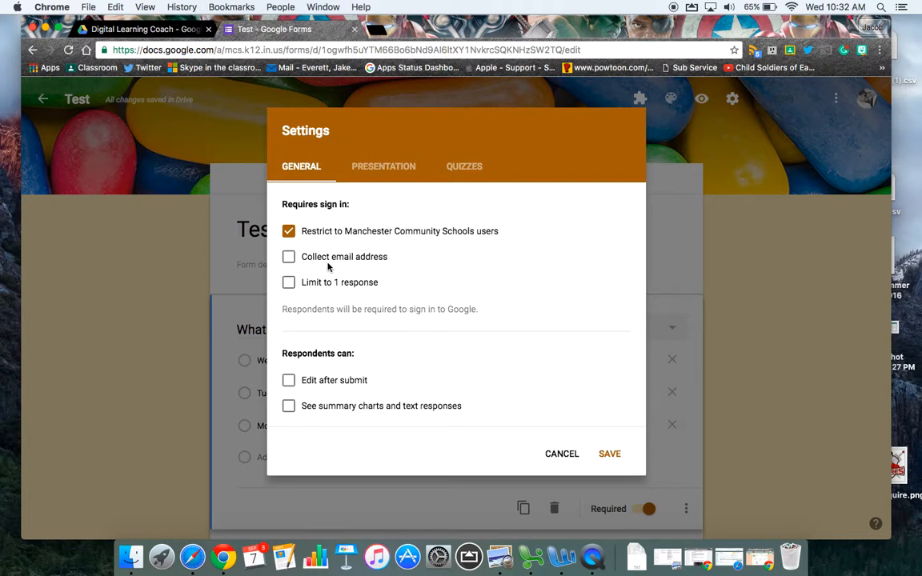
pyautogui.click(289, 256)
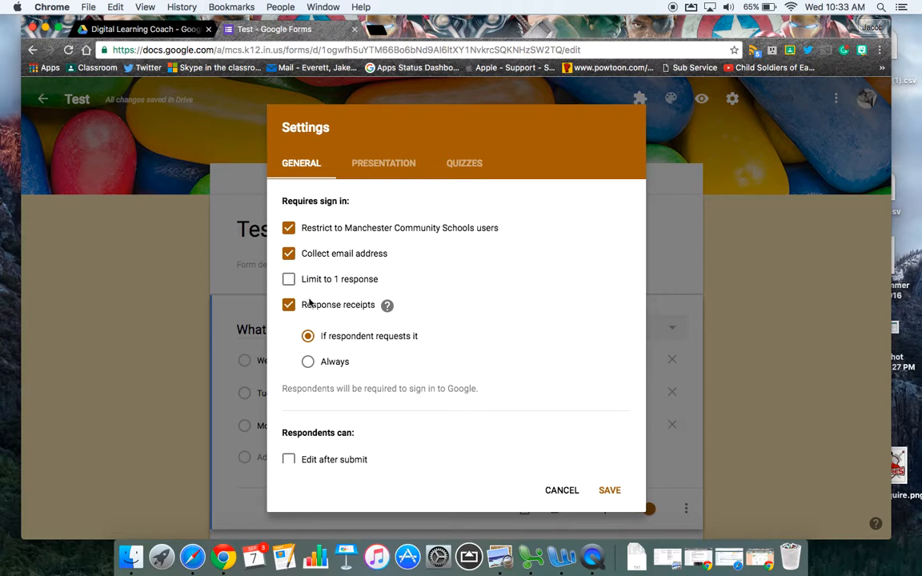
# Step: Switch the limit to 1 response on and back off, and turn off response receipts
pyautogui.click(286, 281)
pyautogui.click(290, 280)
pyautogui.click(289, 306)
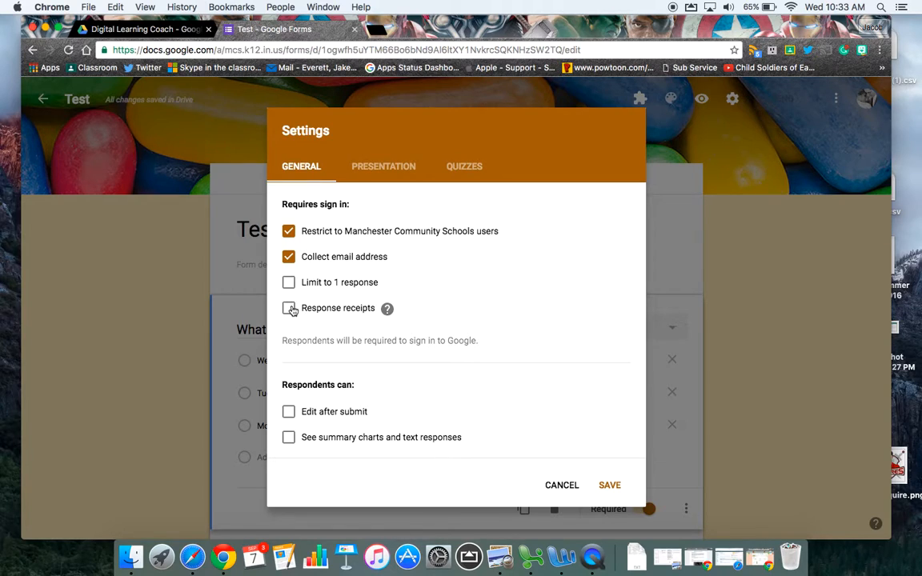
pyautogui.click(290, 308)
pyautogui.click(290, 308)
# Step: Make the form a quiz and save the settings
pyautogui.click(467, 165)
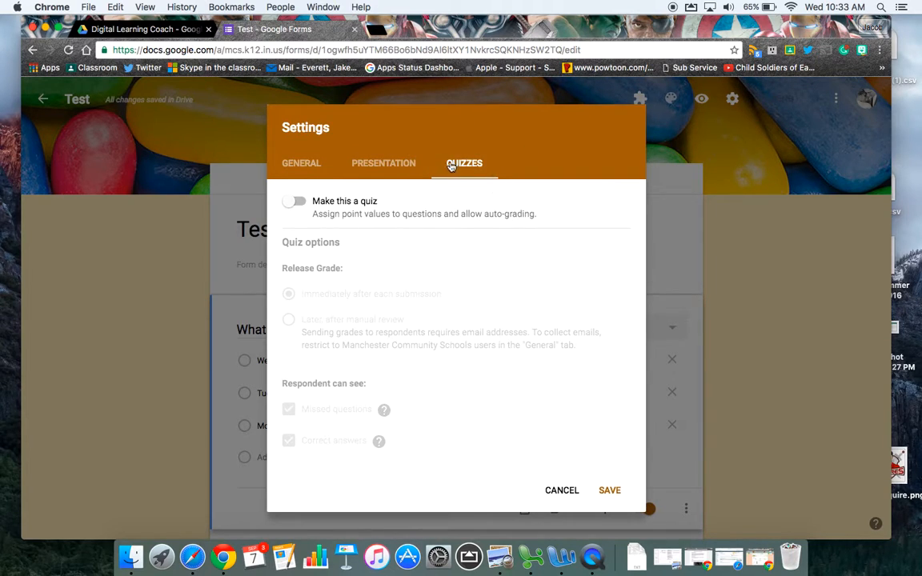
pyautogui.click(290, 204)
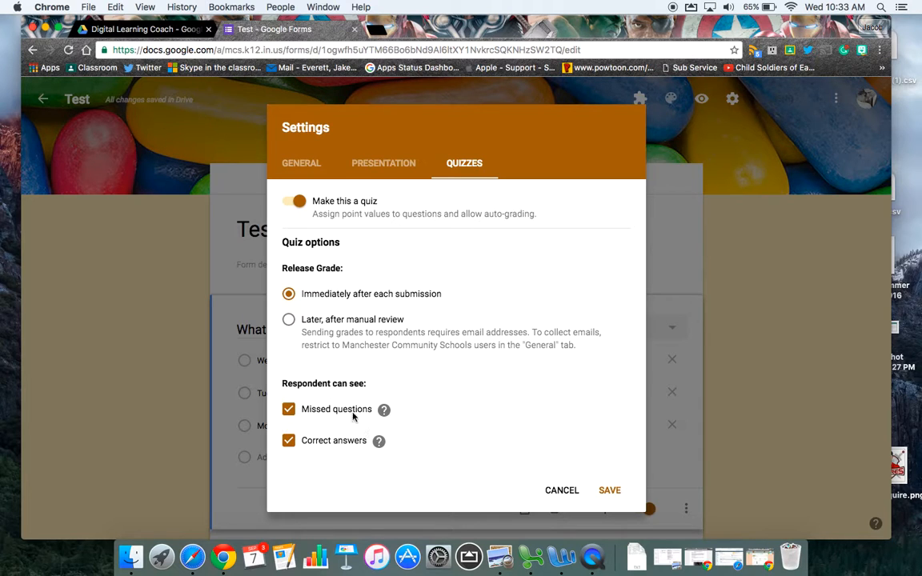
pyautogui.click(610, 491)
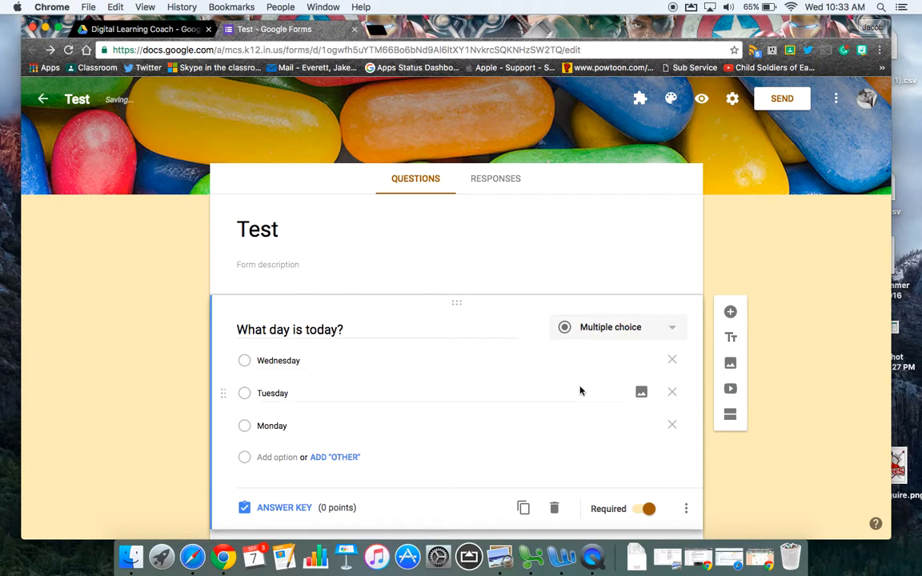
# Step: In the answer key for "What day is today?", assign 5 points and mark Wednesday as correct
pyautogui.scroll(-2, 390, 465)
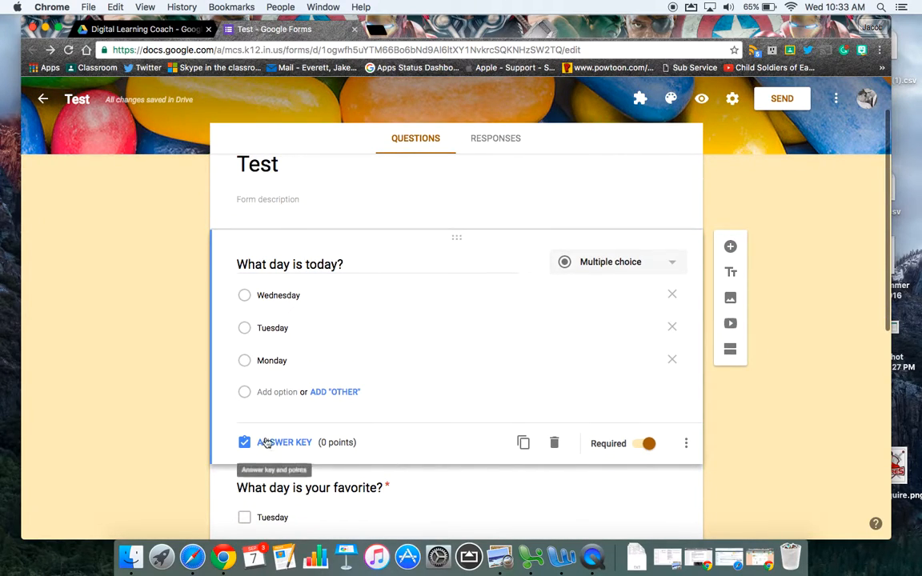
pyautogui.click(264, 445)
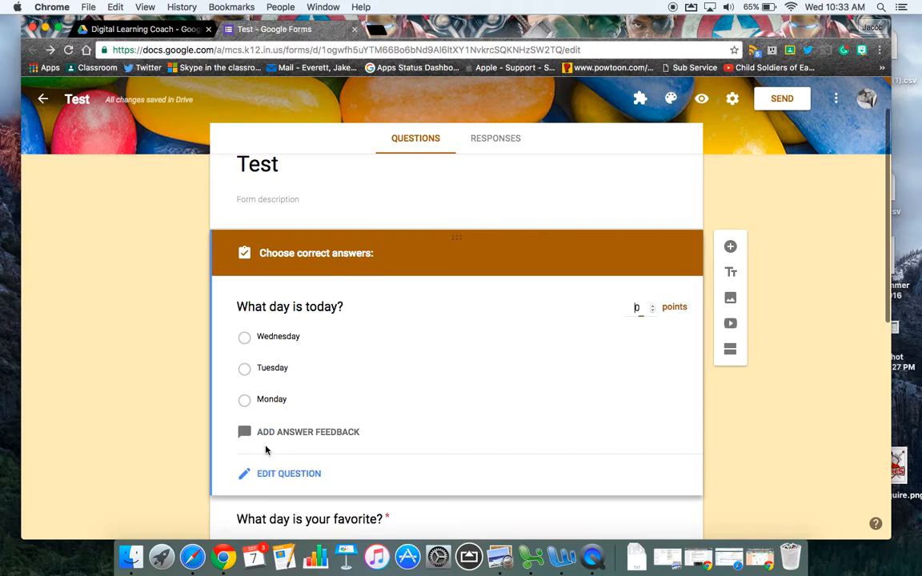
pyautogui.click(654, 306)
pyautogui.click(653, 305)
pyautogui.click(654, 306)
pyautogui.click(654, 306)
pyautogui.click(654, 305)
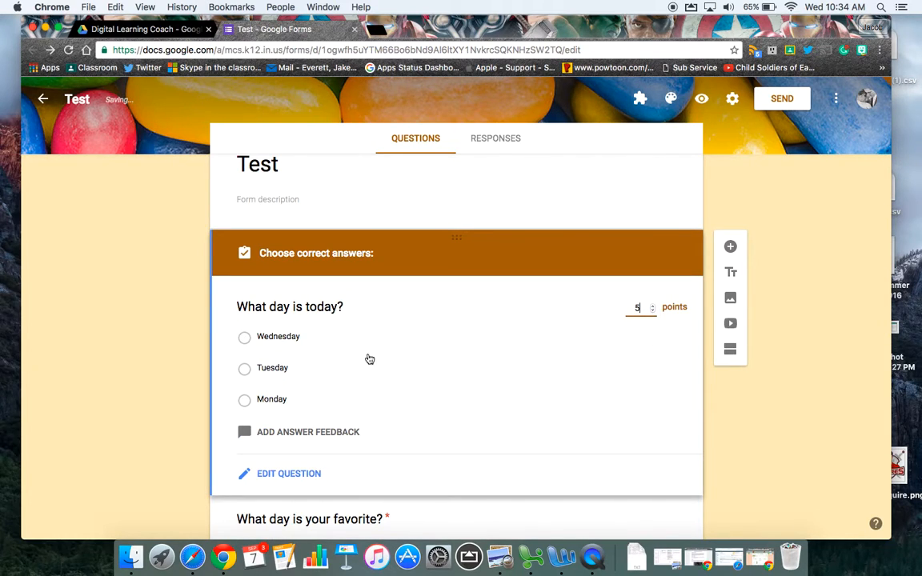
pyautogui.click(319, 342)
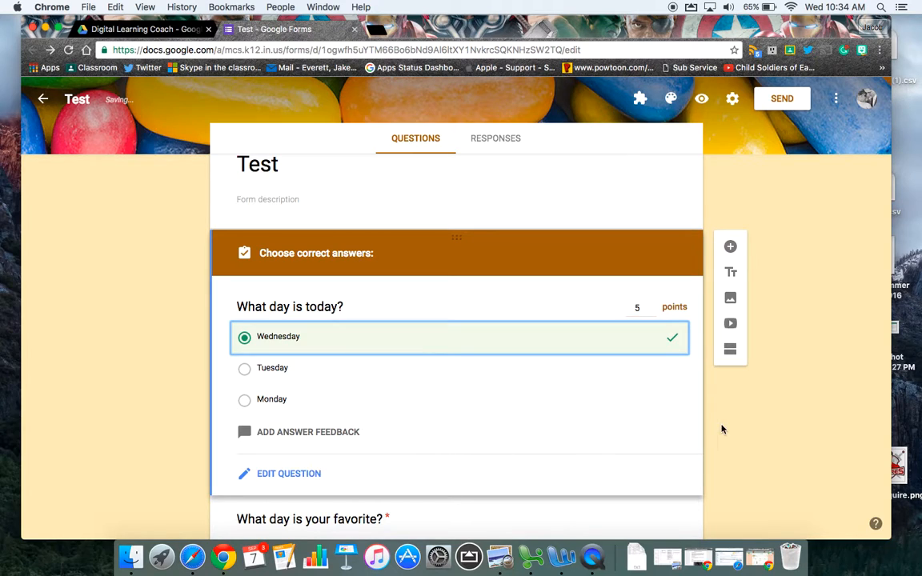
# Step: Assign 5 points to "What day is your favorite?" in its answer key
pyautogui.scroll(-3, 704, 432)
pyautogui.click(681, 432)
pyautogui.scroll(-2, 240, 400)
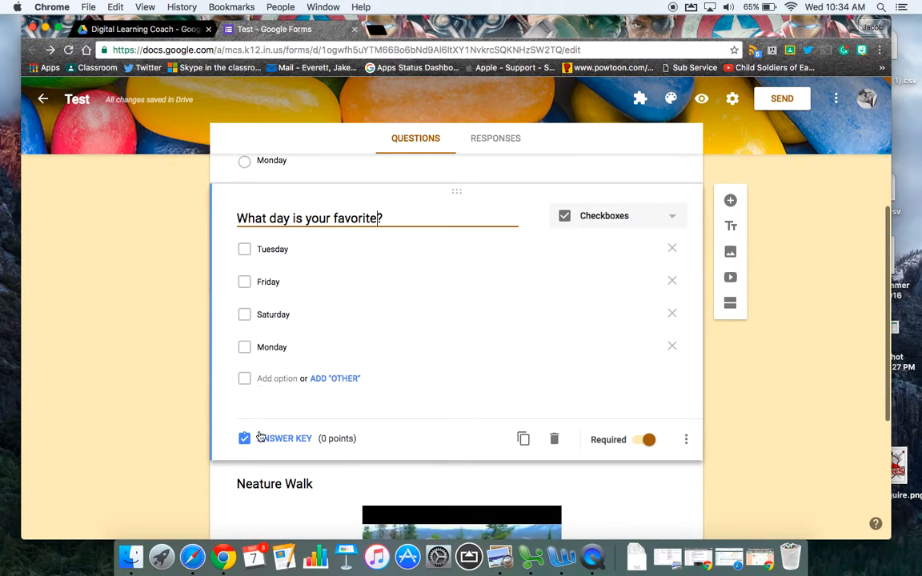
pyautogui.click(264, 435)
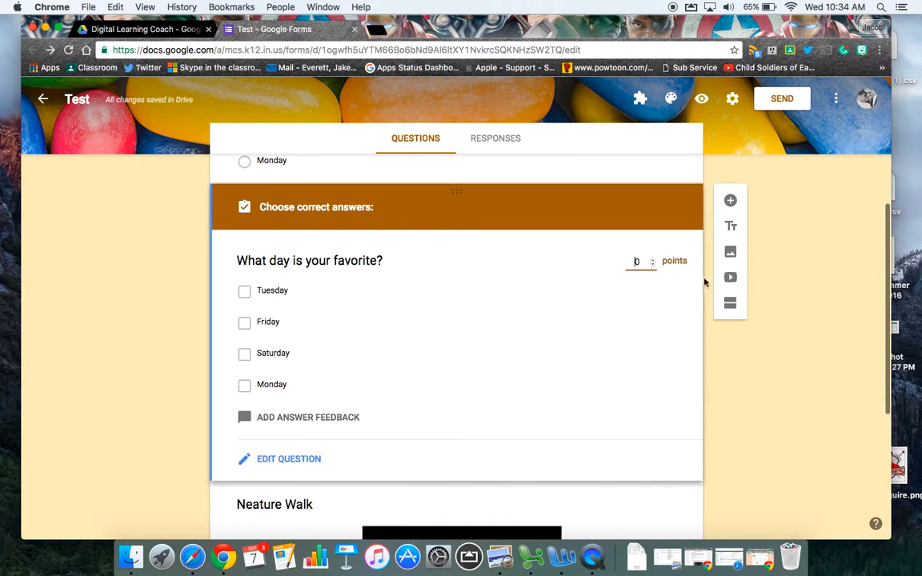
pyautogui.doubleClick(652, 260)
pyautogui.doubleClick(653, 260)
pyautogui.click(653, 260)
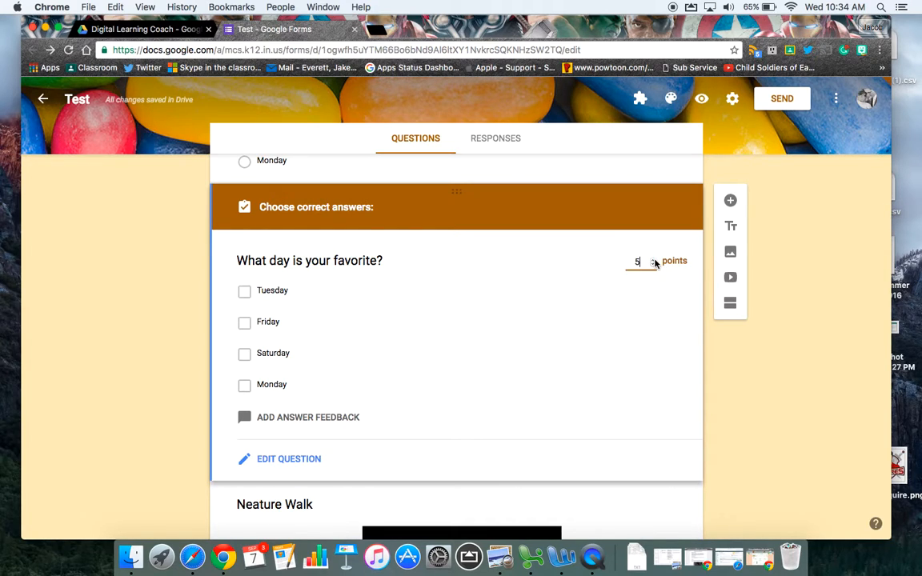
# Step: Mark Tuesday, Friday, Saturday and Monday all as correct answers for "What day is your favorite?"
pyautogui.click(300, 292)
pyautogui.click(300, 319)
pyautogui.click(302, 346)
pyautogui.click(299, 384)
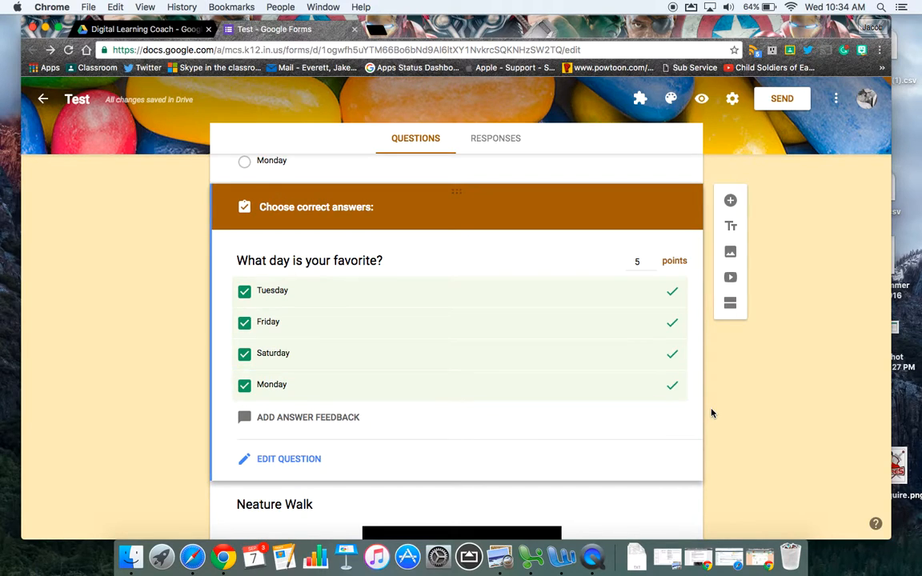
# Step: Inspect the short-answer question "What is neat about nature?" for grading options and review the quiz's points and answer keys
pyautogui.scroll(-2, 730, 413)
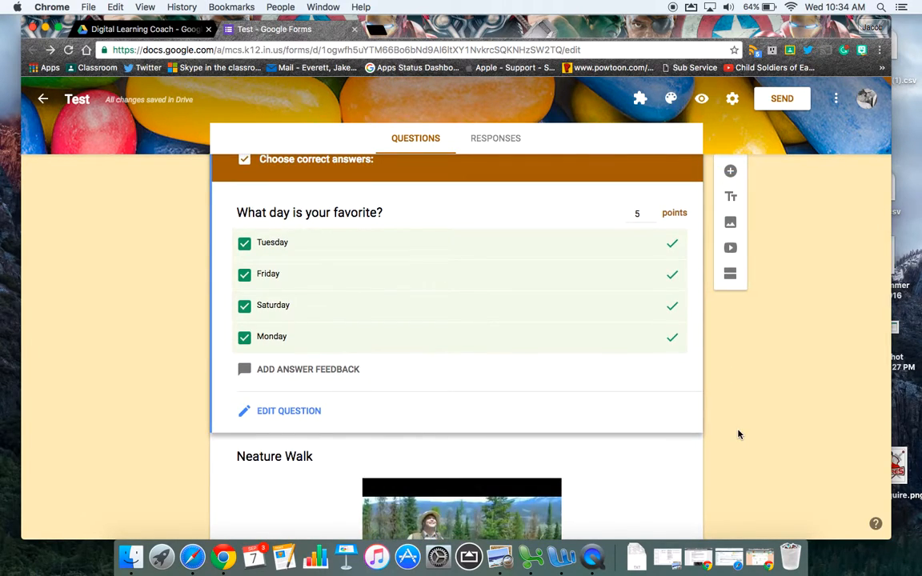
pyautogui.scroll(-5, 738, 433)
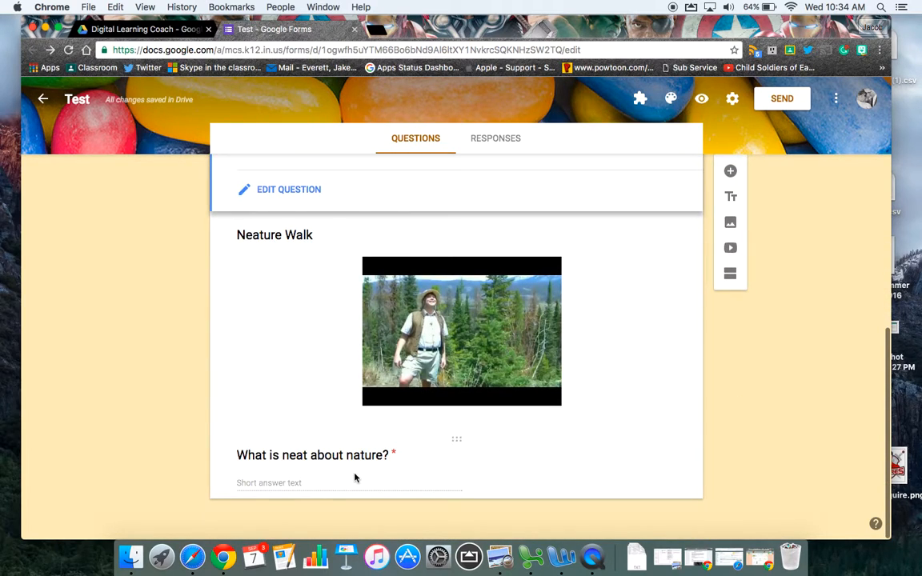
pyautogui.click(455, 481)
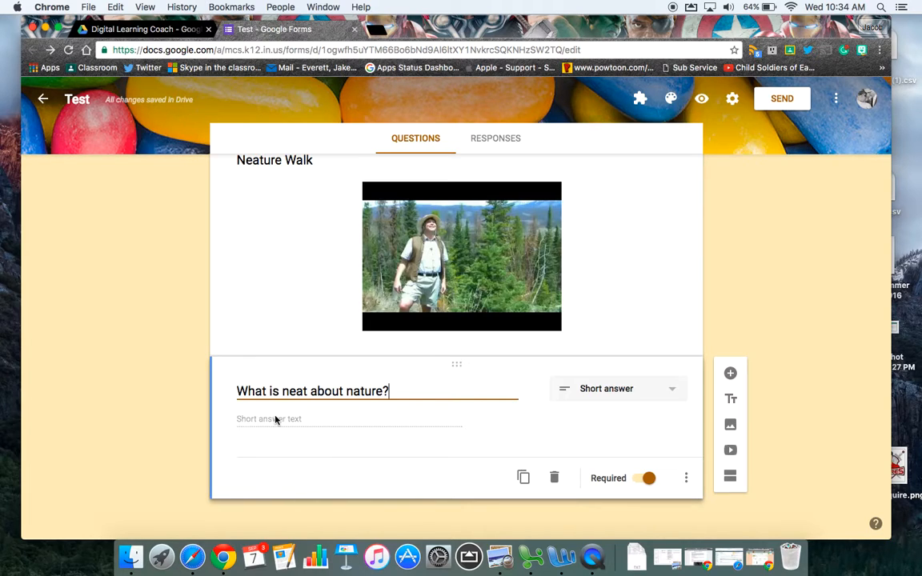
pyautogui.scroll(10, 774, 381)
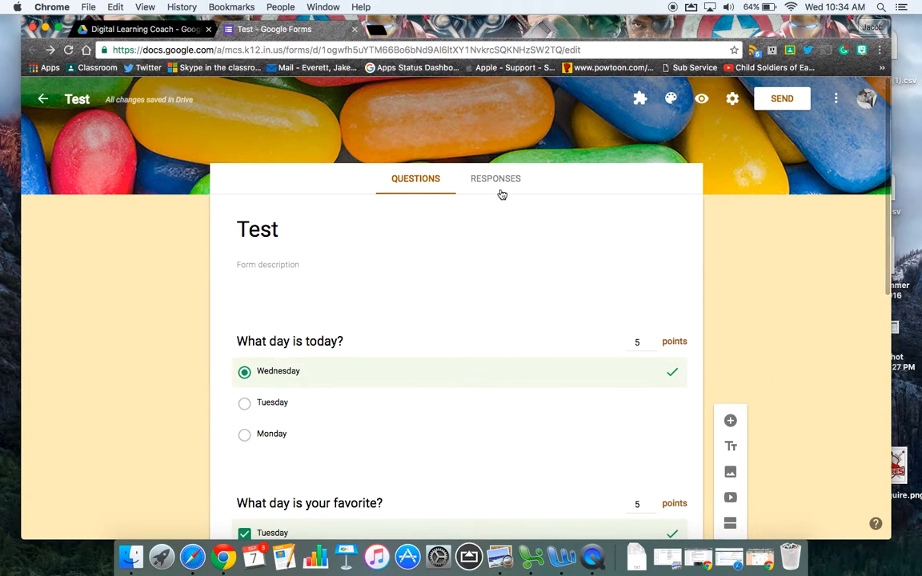
pyautogui.scroll(-3, 472, 444)
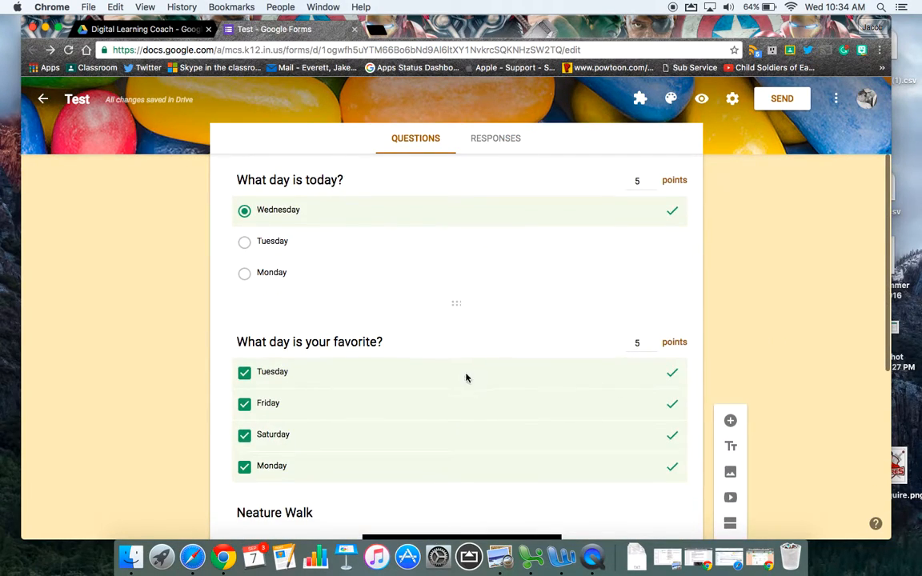
pyautogui.scroll(-2, 474, 460)
pyautogui.scroll(5, 582, 444)
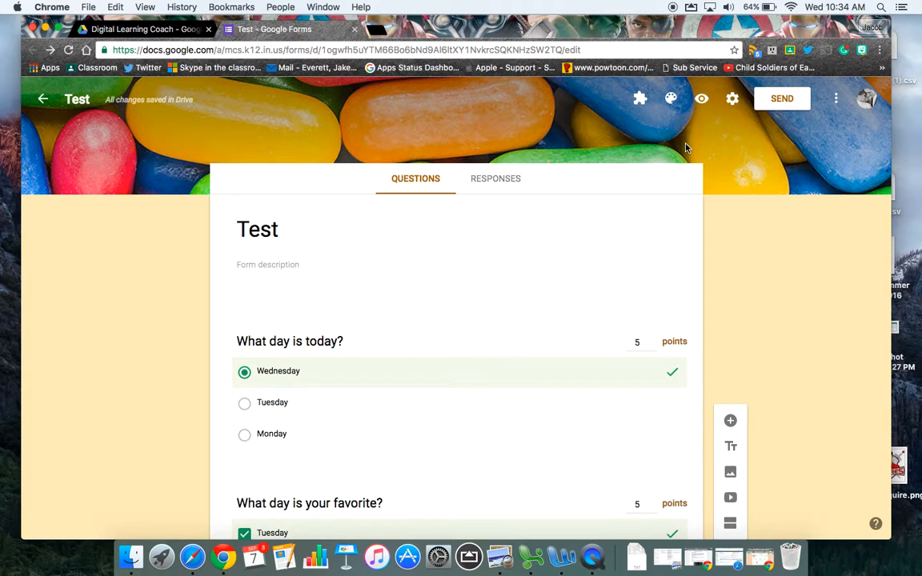
# Step: Examine the options for sending the form by email, and close them without sending
pyautogui.click(776, 104)
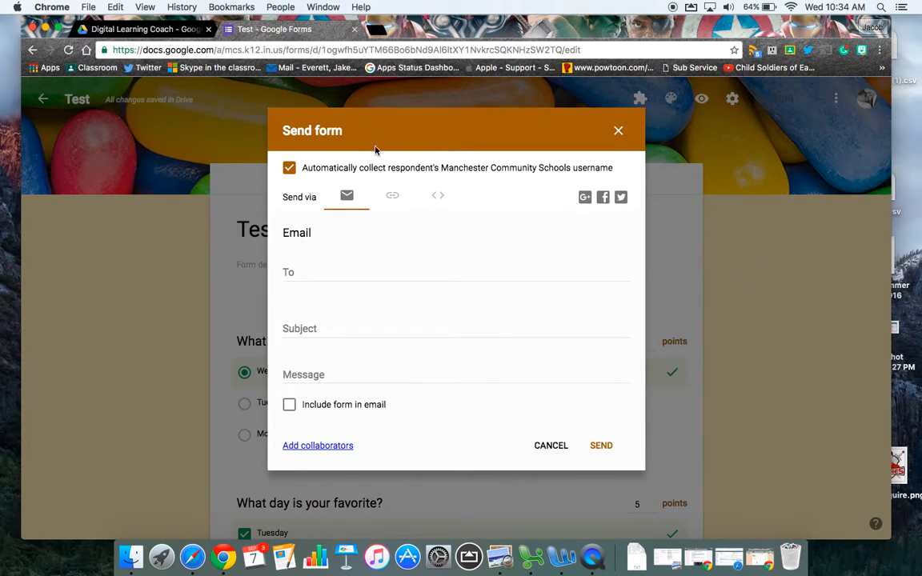
pyautogui.click(333, 277)
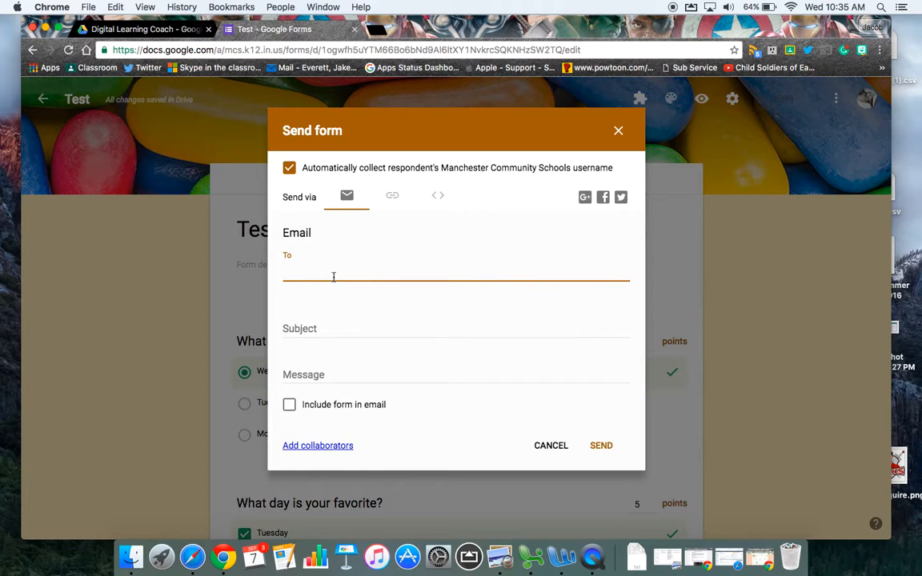
pyautogui.click(618, 130)
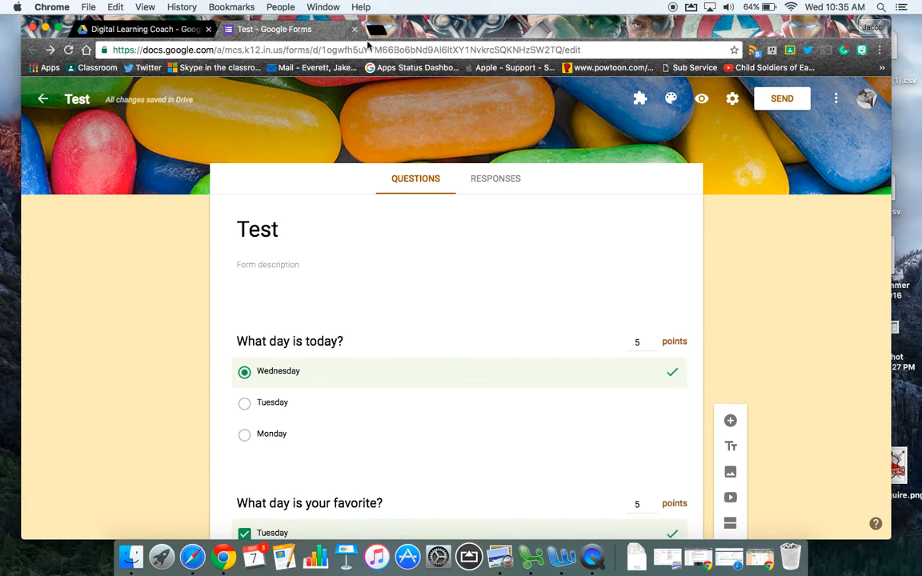
# Step: Switch to Google Classroom in a new browser tab and open the Test class
pyautogui.press('super+t')
pyautogui.click(97, 68)
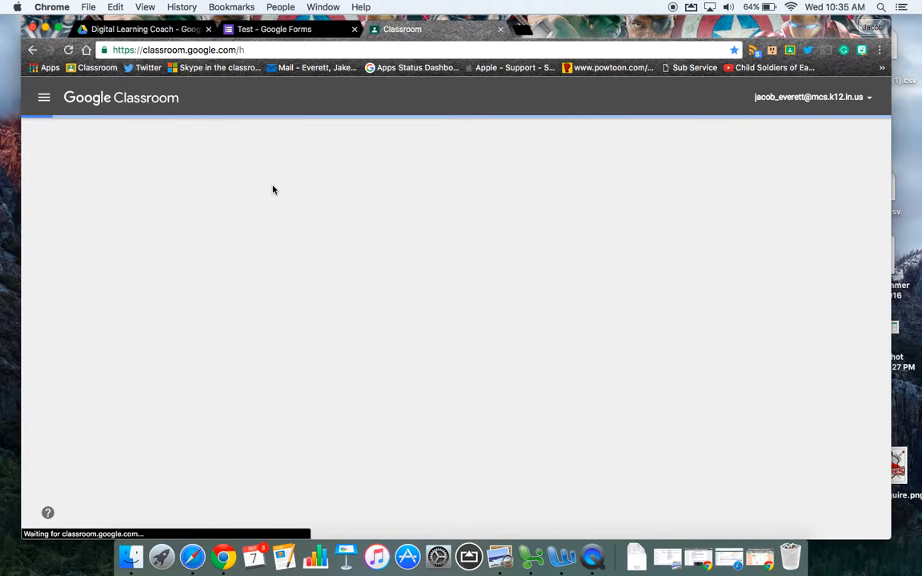
pyautogui.click(262, 168)
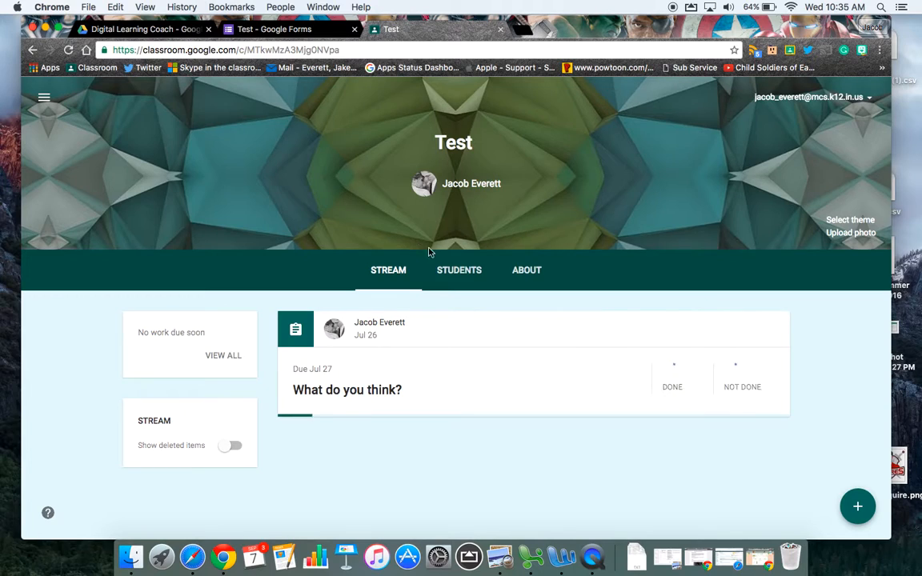
# Step: Start an announcement in the Test class with the Test form attached from Google Drive, and close it without posting
pyautogui.moveTo(847, 503)
pyautogui.click(847, 460)
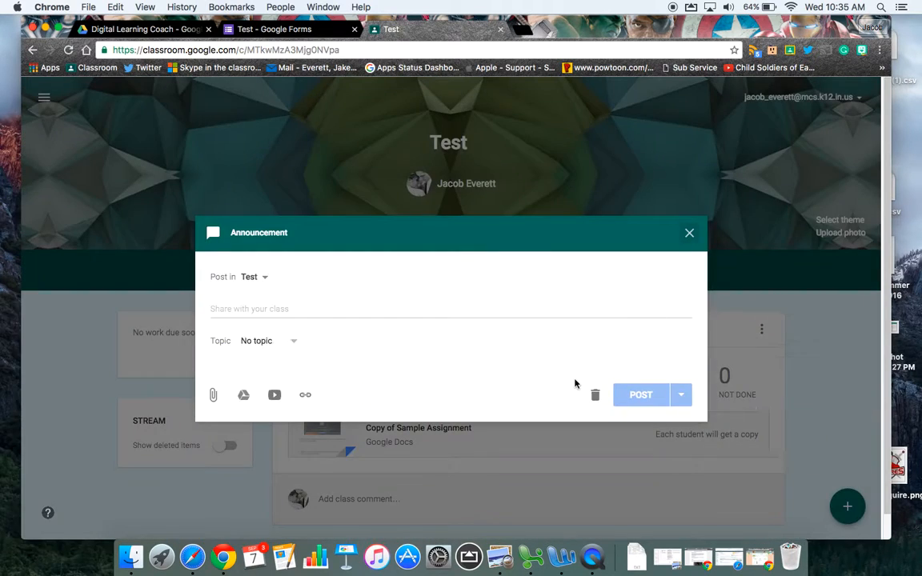
pyautogui.click(241, 394)
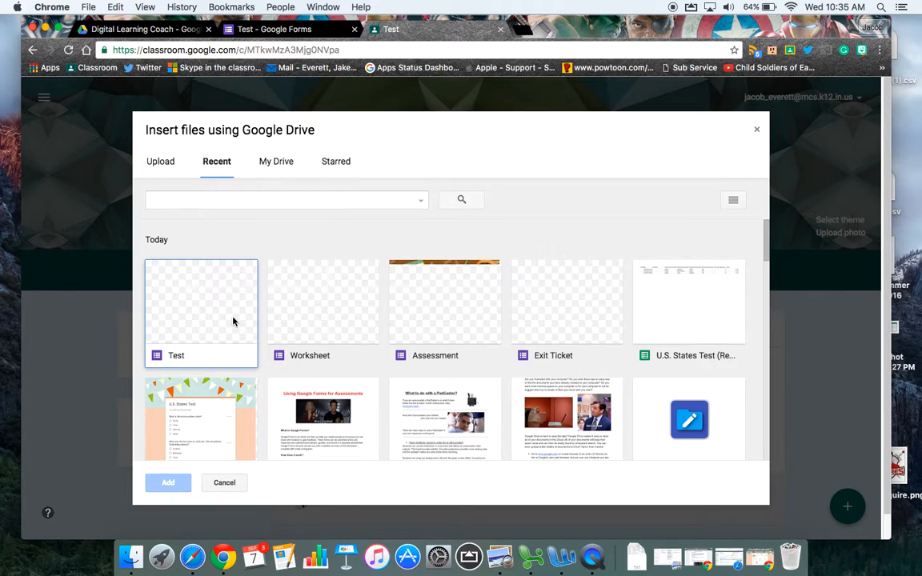
pyautogui.click(261, 161)
pyautogui.click(215, 164)
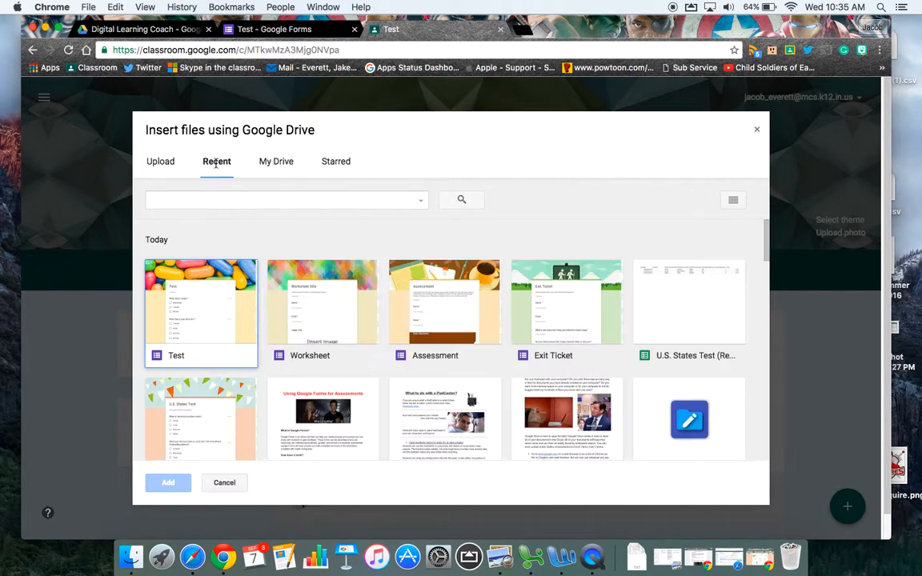
pyautogui.doubleClick(199, 335)
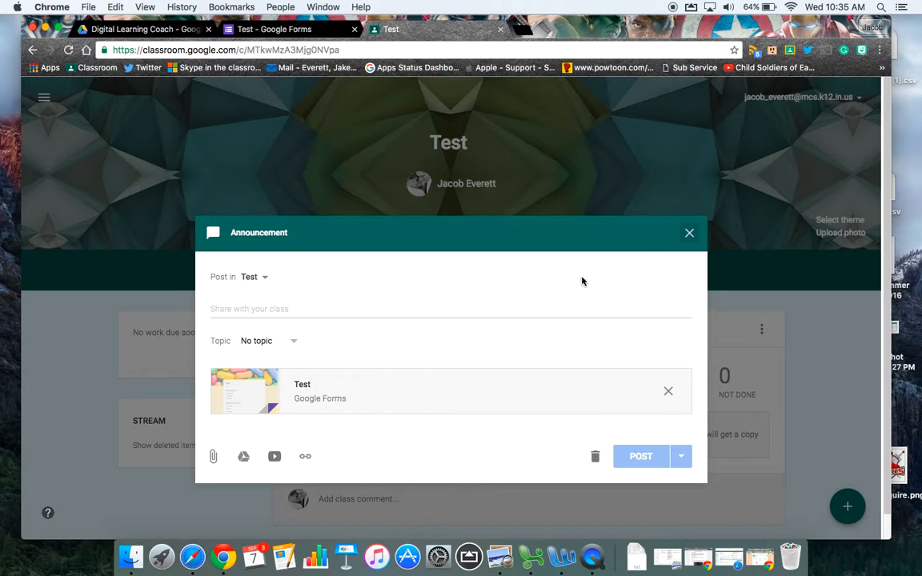
pyautogui.click(689, 232)
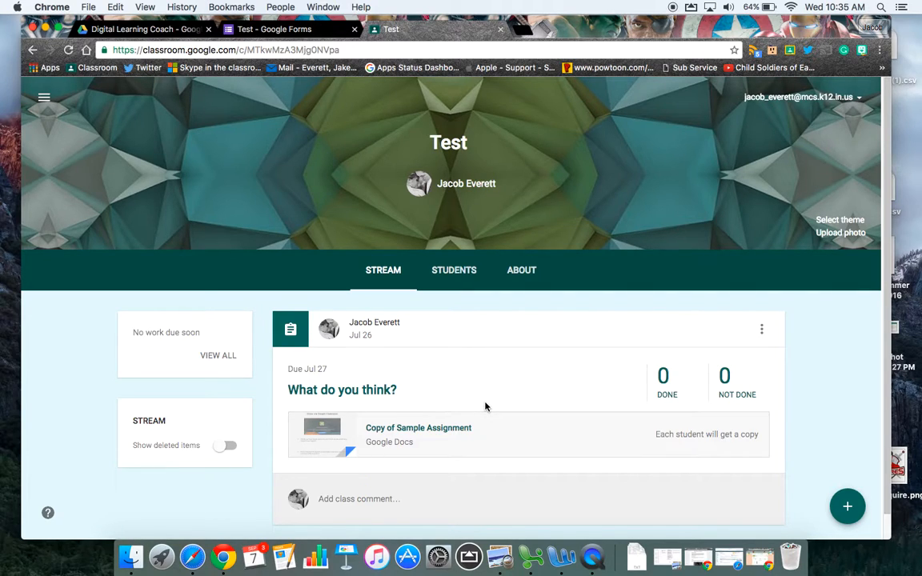
# Step: Switch to Google Drive, search for "U.S. States", and open the U.S. States Test form
pyautogui.click(272, 29)
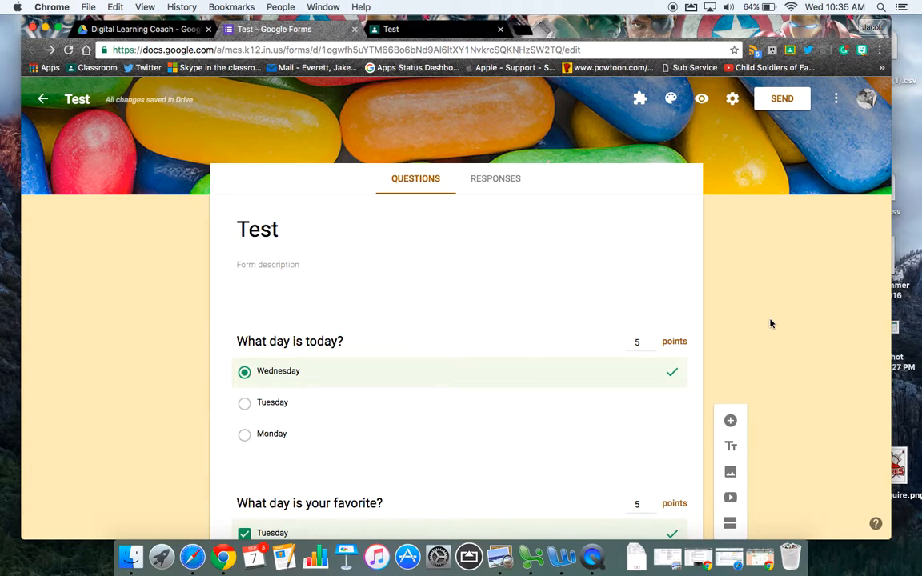
pyautogui.click(176, 29)
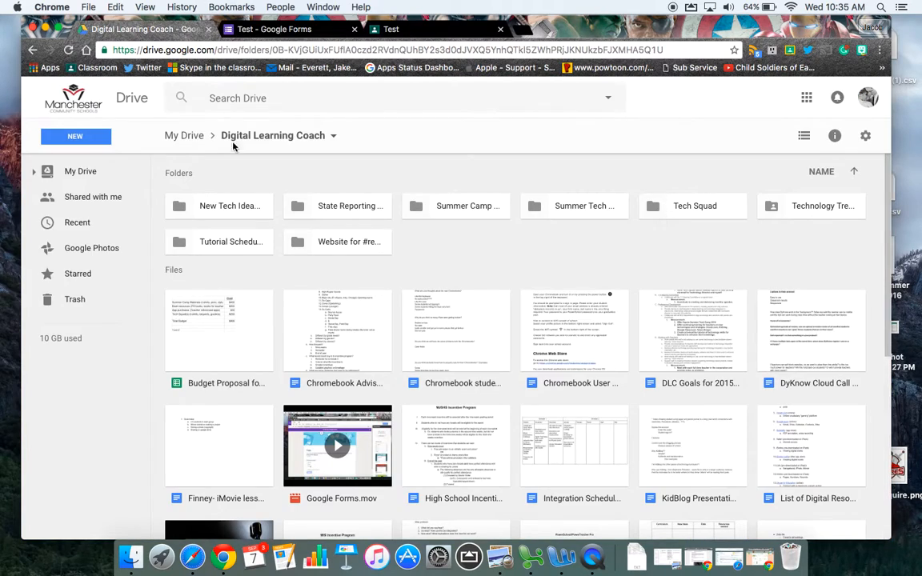
pyautogui.click(321, 100)
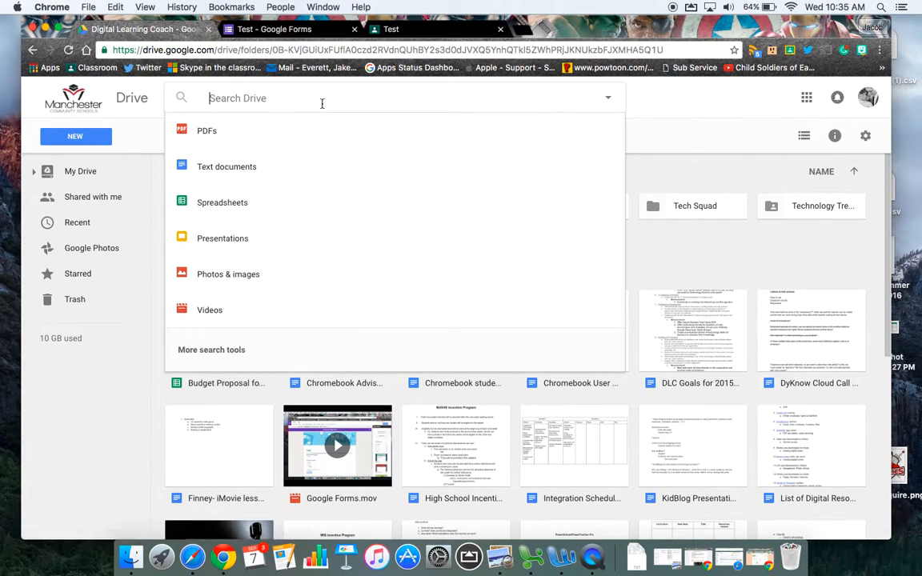
pyautogui.write('U.S. ')
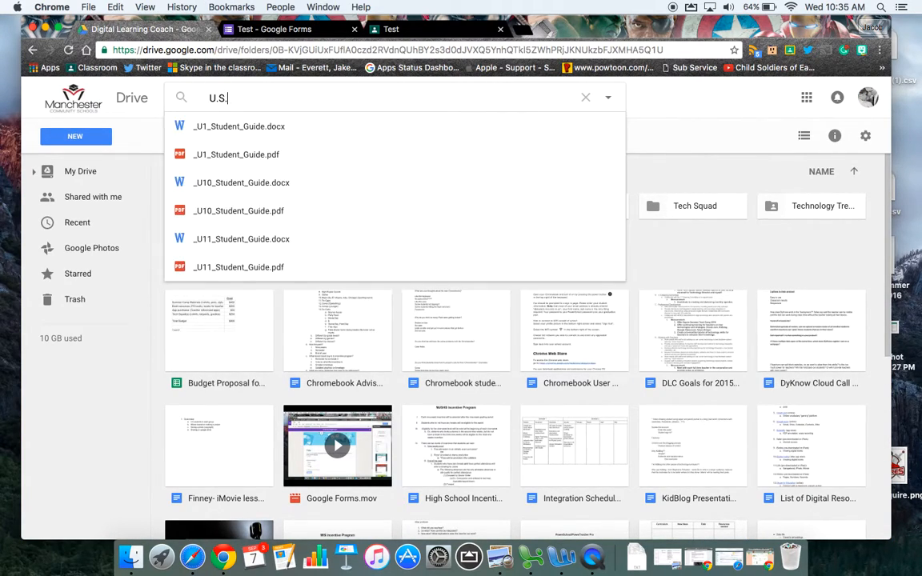
pyautogui.write('States')
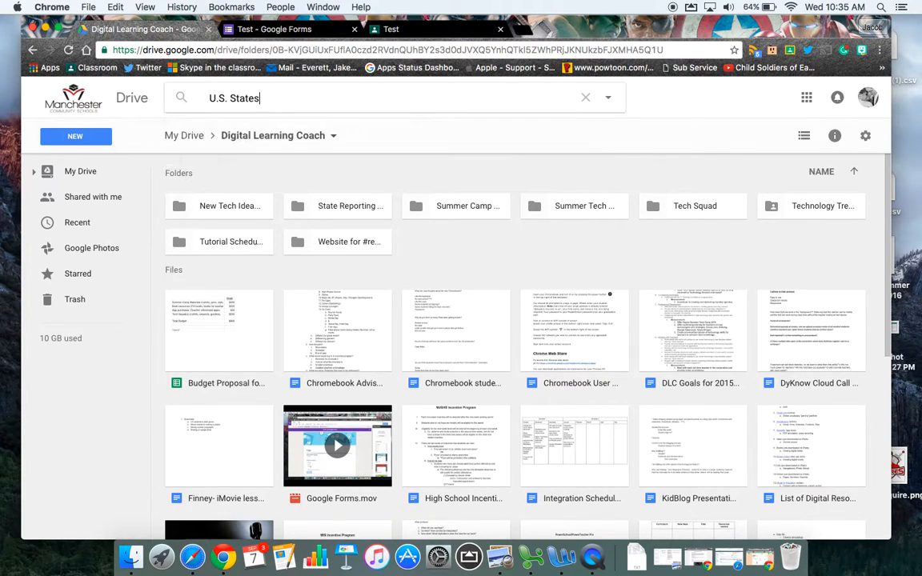
pyautogui.press('Return')
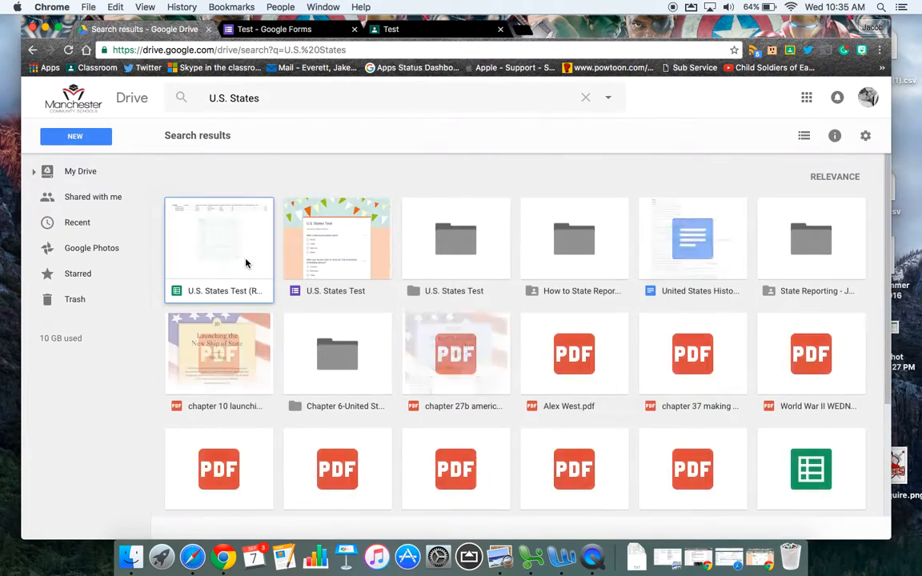
pyautogui.doubleClick(328, 238)
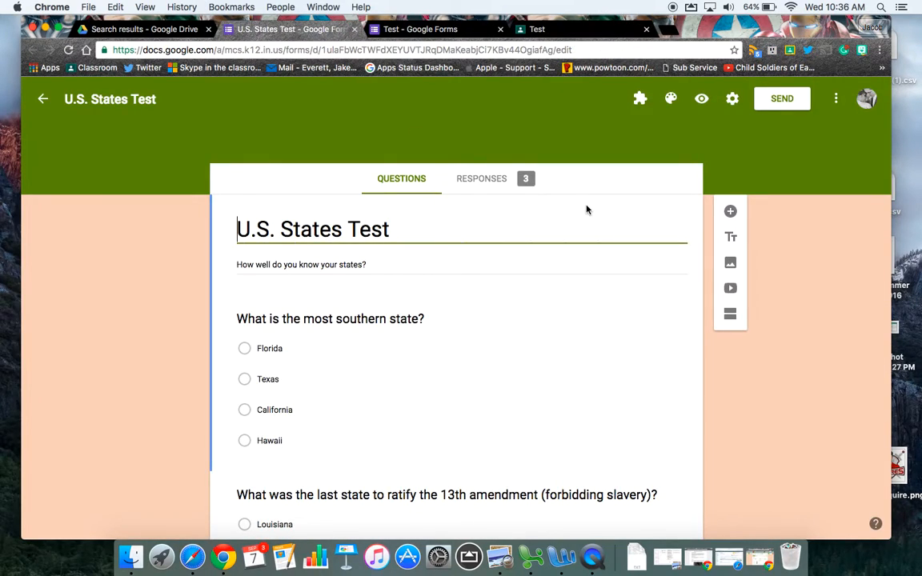
# Step: Examine the response summary of the U.S. States Test, including its score insights, points distribution and frequently missed questions
pyautogui.click(482, 181)
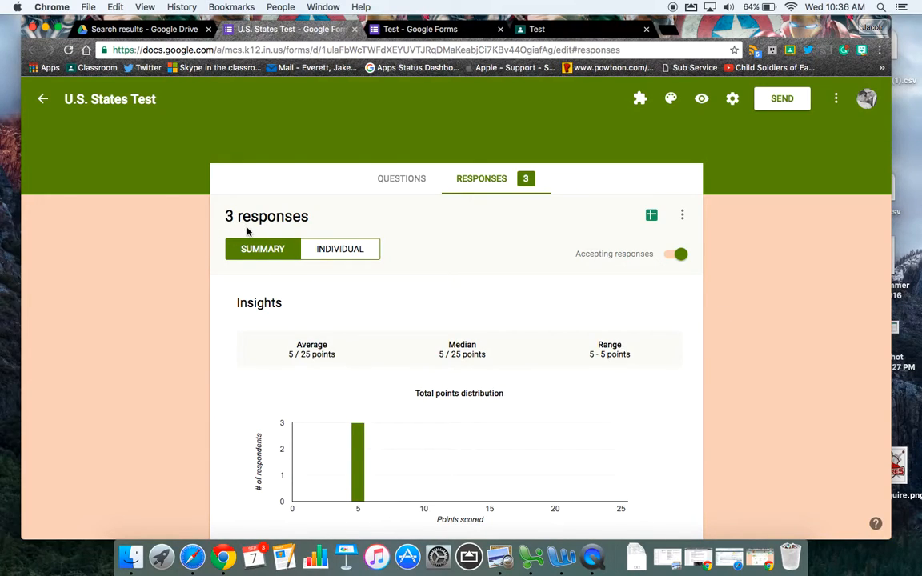
pyautogui.scroll(-3, 732, 312)
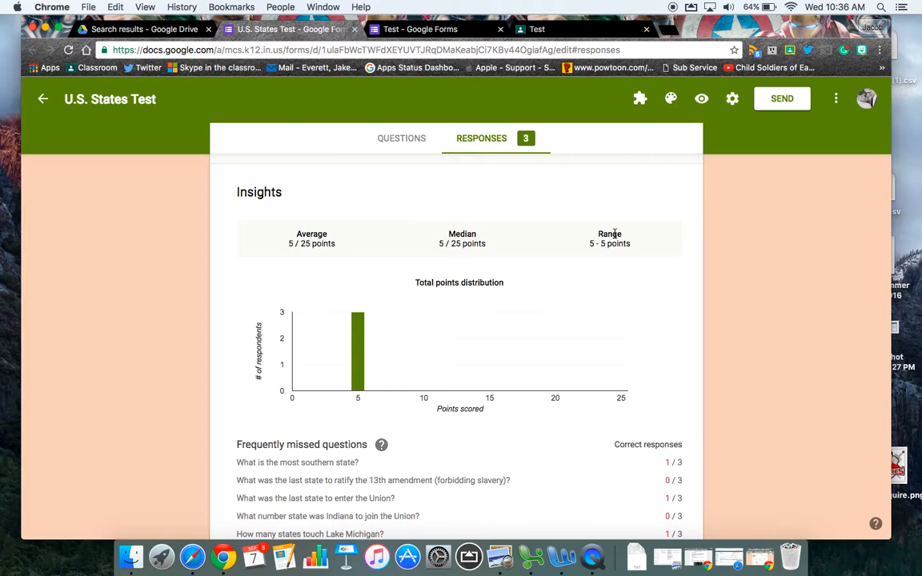
pyautogui.scroll(-1, 528, 317)
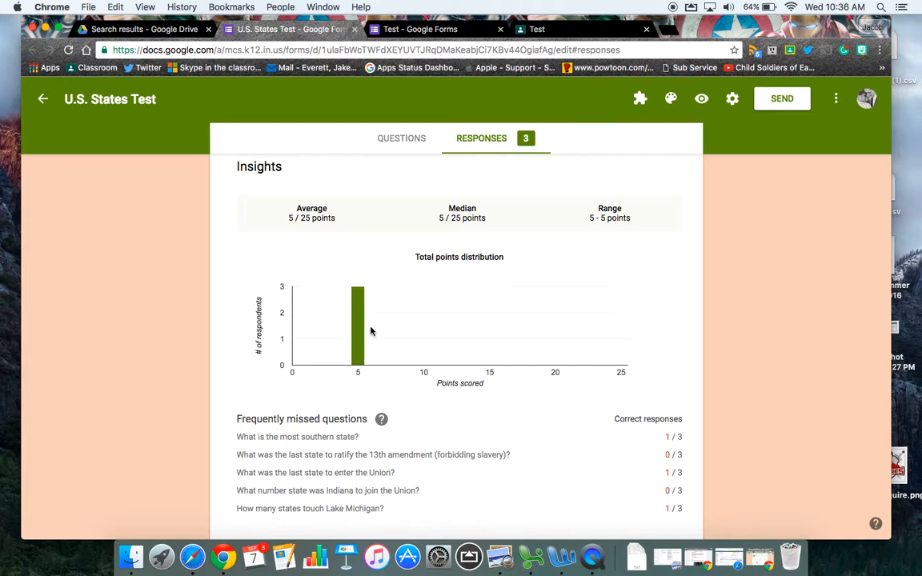
pyautogui.moveTo(362, 331)
pyautogui.scroll(-3, 607, 297)
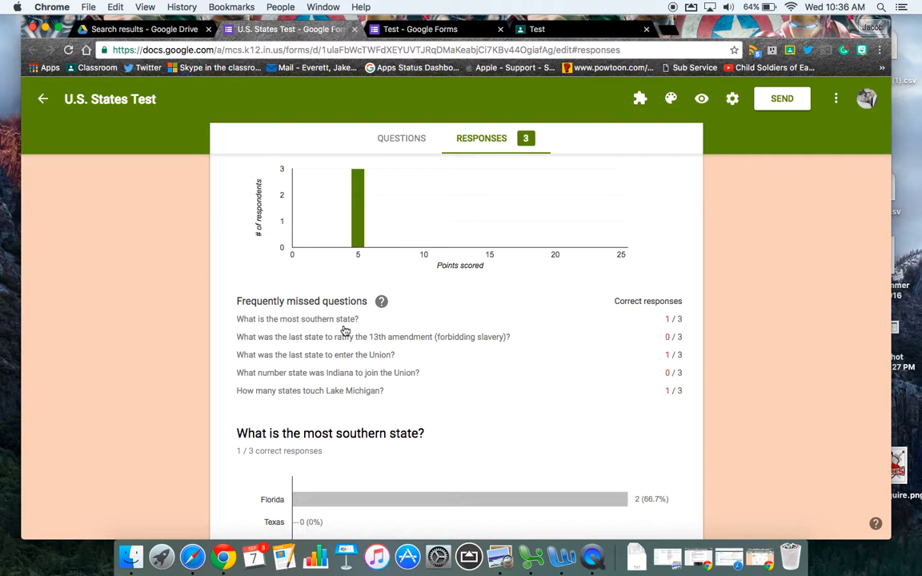
pyautogui.scroll(-4, 344, 331)
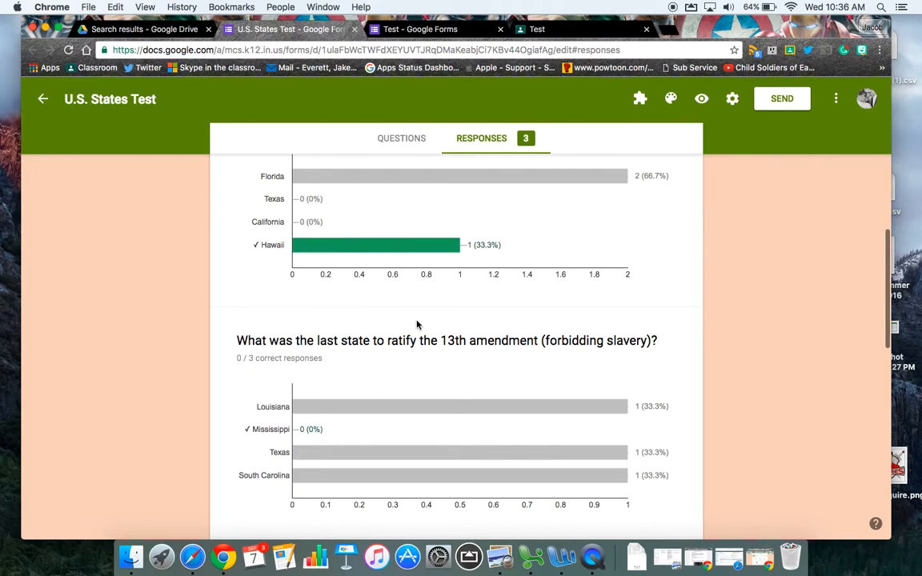
pyautogui.scroll(7, 417, 323)
pyautogui.scroll(-5, 468, 303)
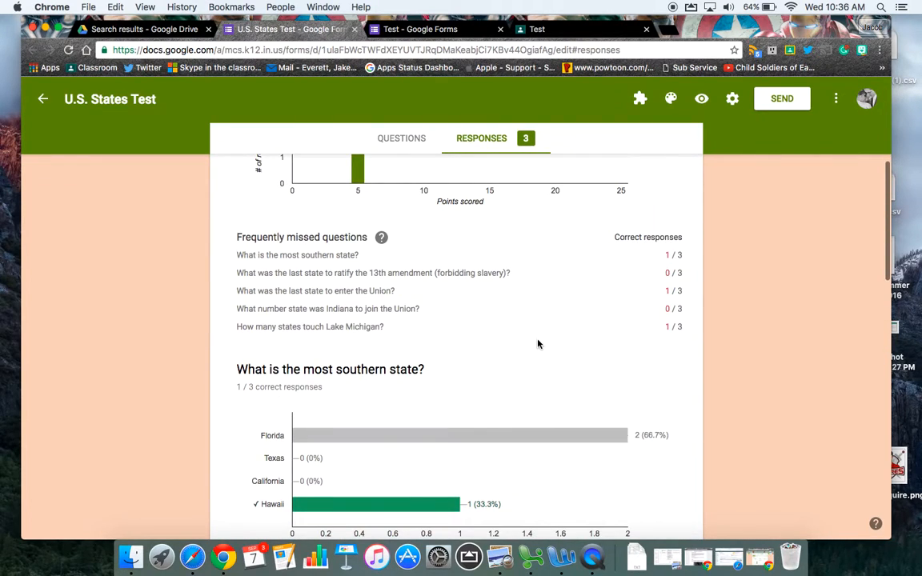
# Step: Review the answer charts for each question, from the 13th amendment question through the Lake Michigan question
pyautogui.scroll(-4, 538, 344)
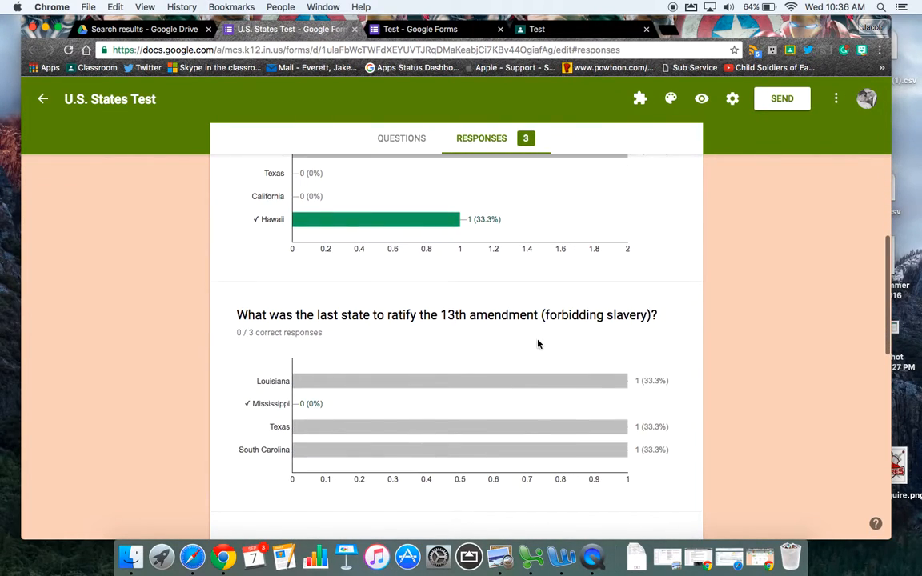
pyautogui.scroll(-4, 632, 343)
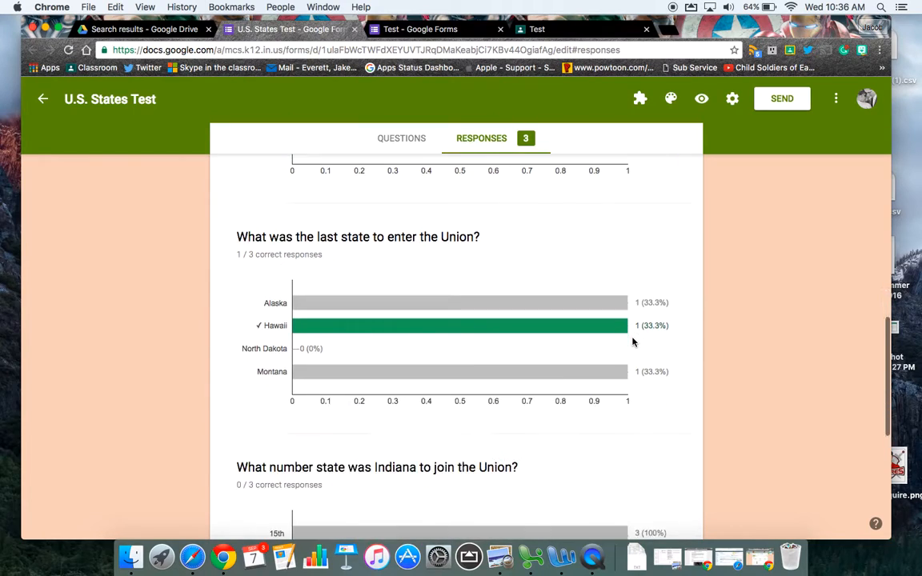
pyautogui.scroll(-3, 632, 391)
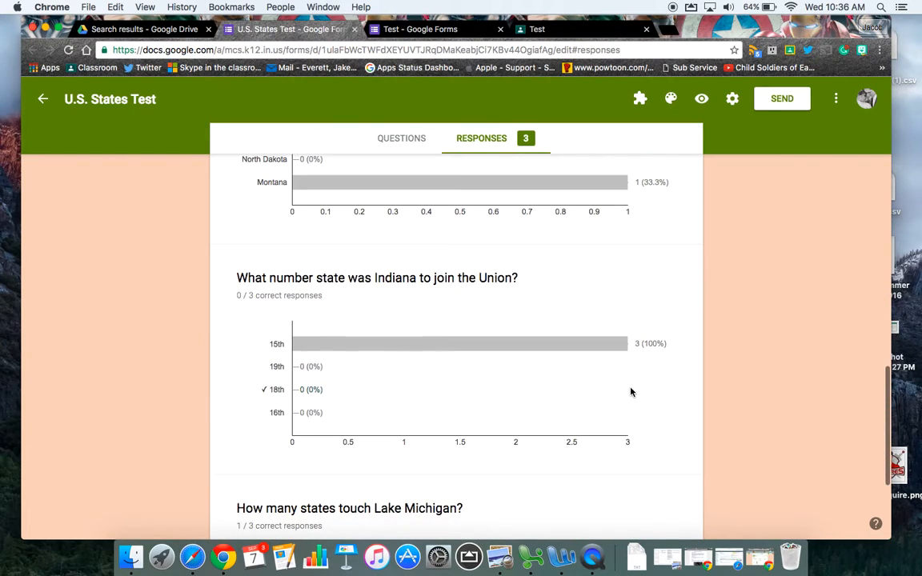
pyautogui.scroll(-1, 387, 352)
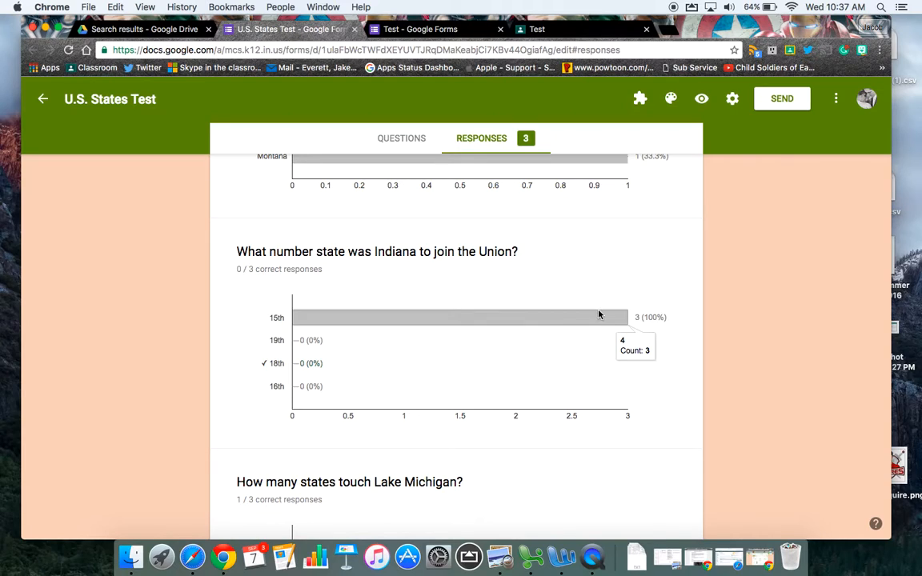
pyautogui.scroll(-1, 624, 308)
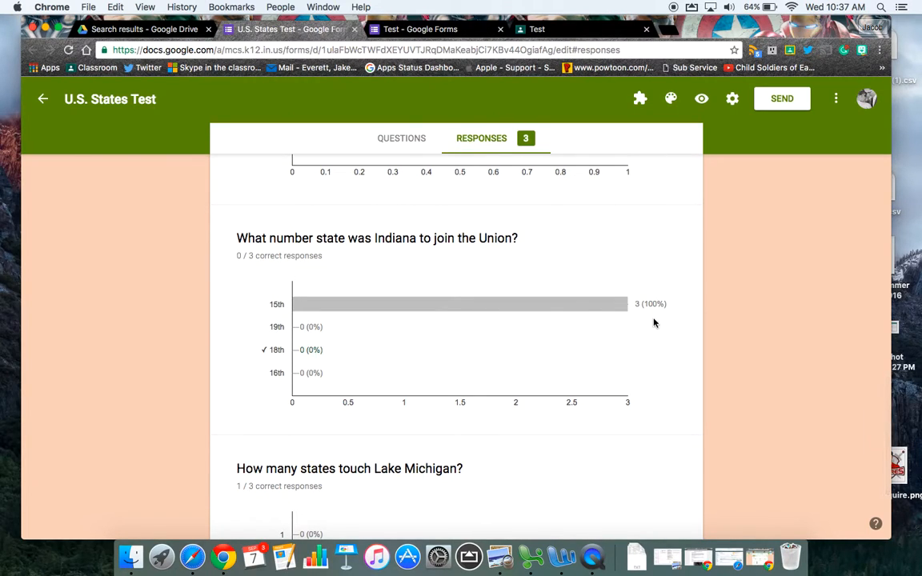
pyautogui.scroll(-3, 672, 400)
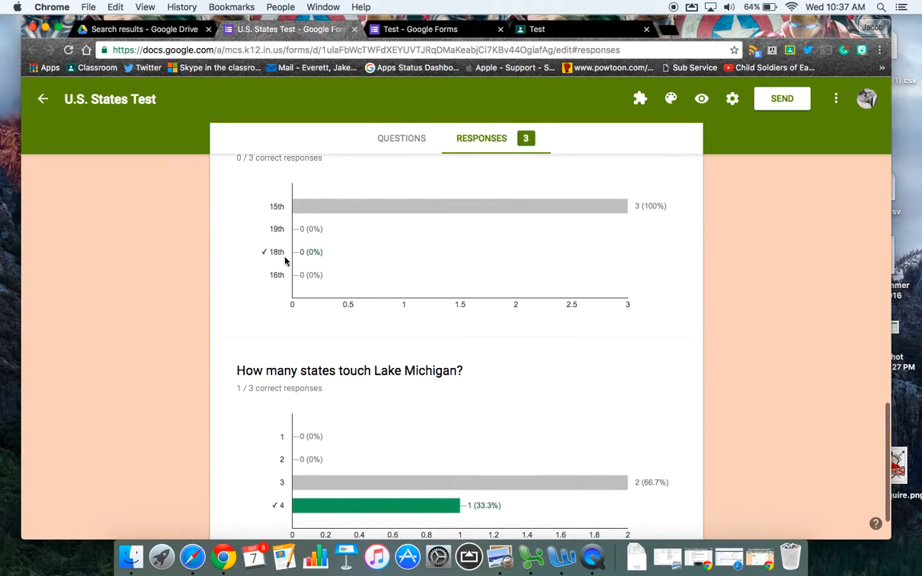
pyautogui.scroll(-2, 672, 360)
pyautogui.scroll(10, 674, 376)
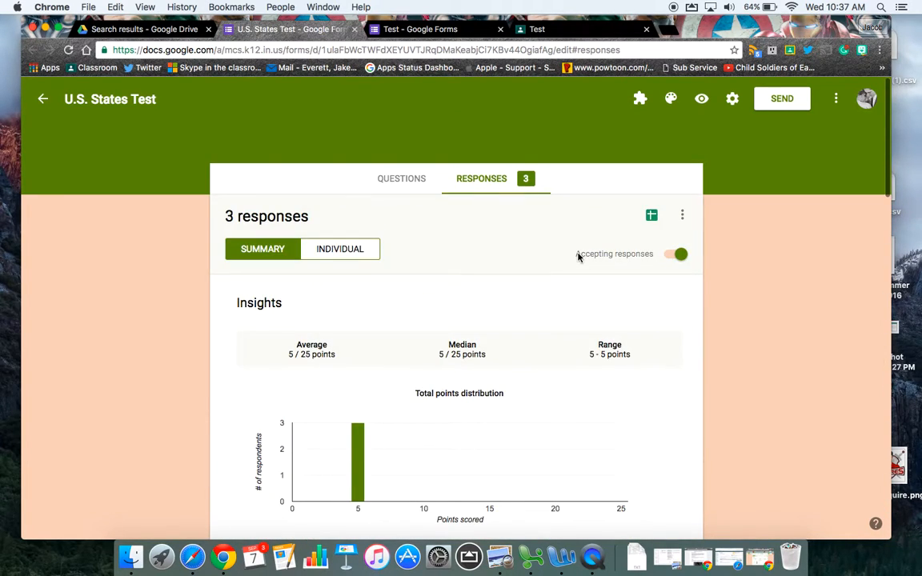
# Step: Inspect the graded individual responses, moving between the first and second submissions, and return to the response summary
pyautogui.click(353, 254)
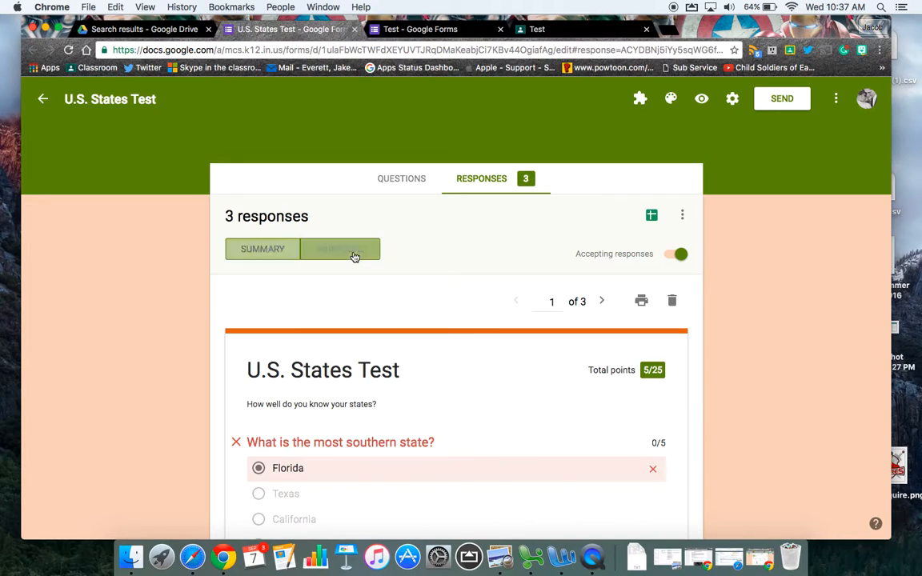
pyautogui.scroll(-10, 515, 365)
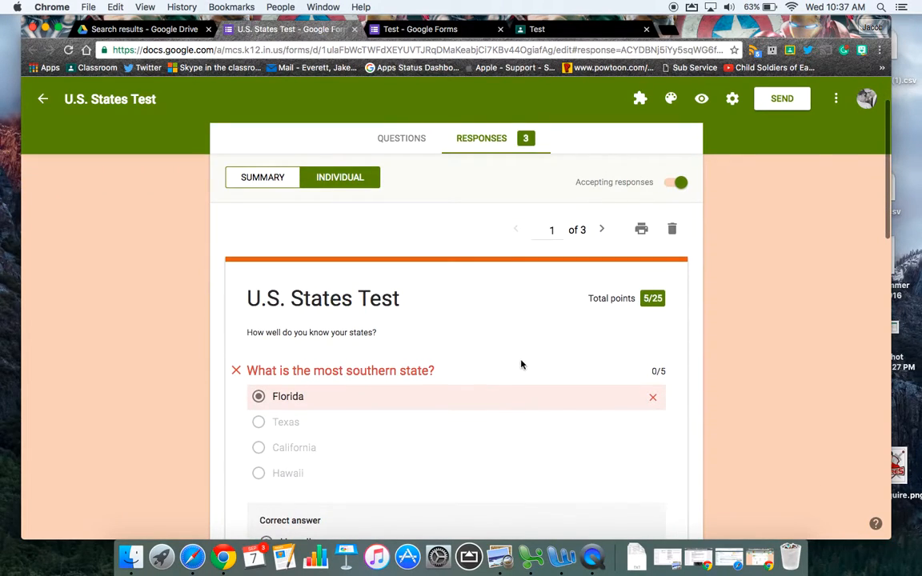
pyautogui.scroll(-3, 548, 360)
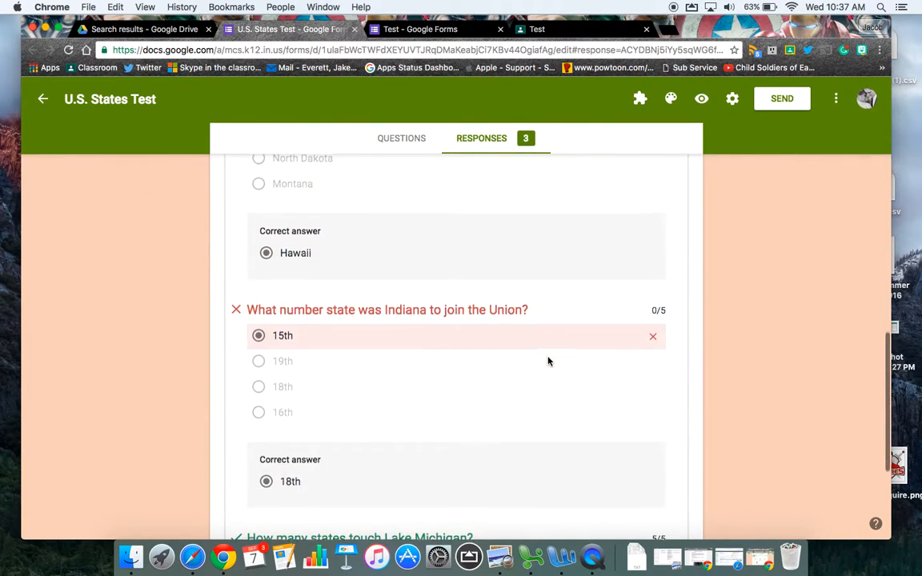
pyautogui.scroll(15, 548, 360)
pyautogui.click(605, 305)
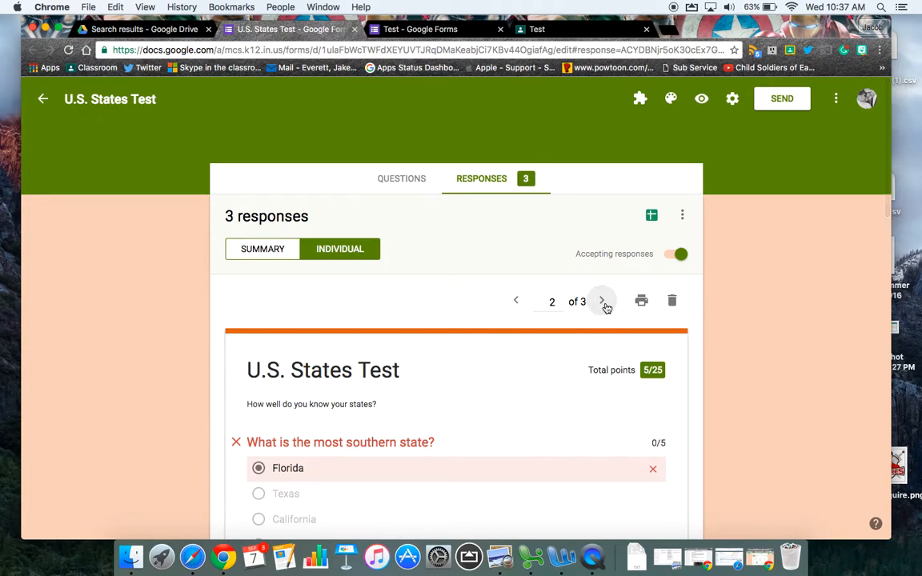
pyautogui.click(521, 304)
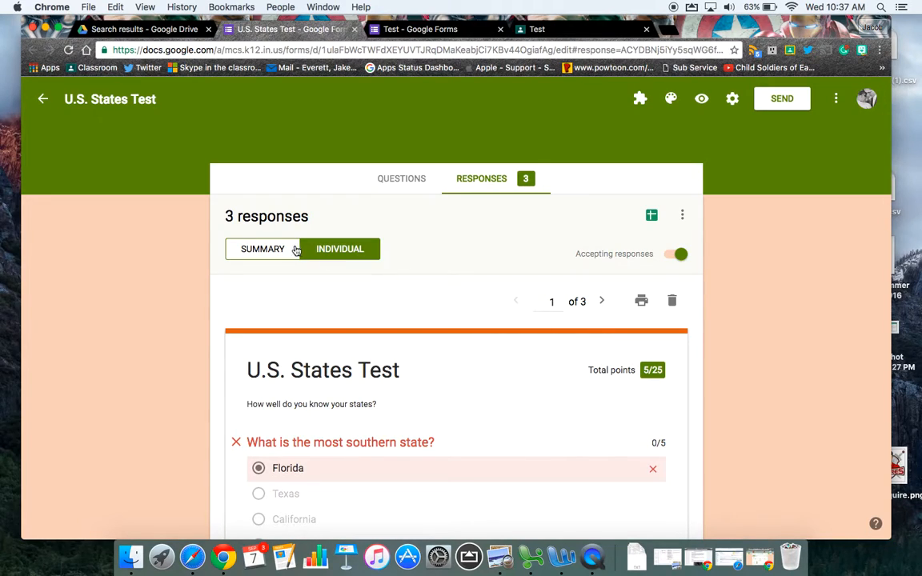
pyautogui.click(260, 257)
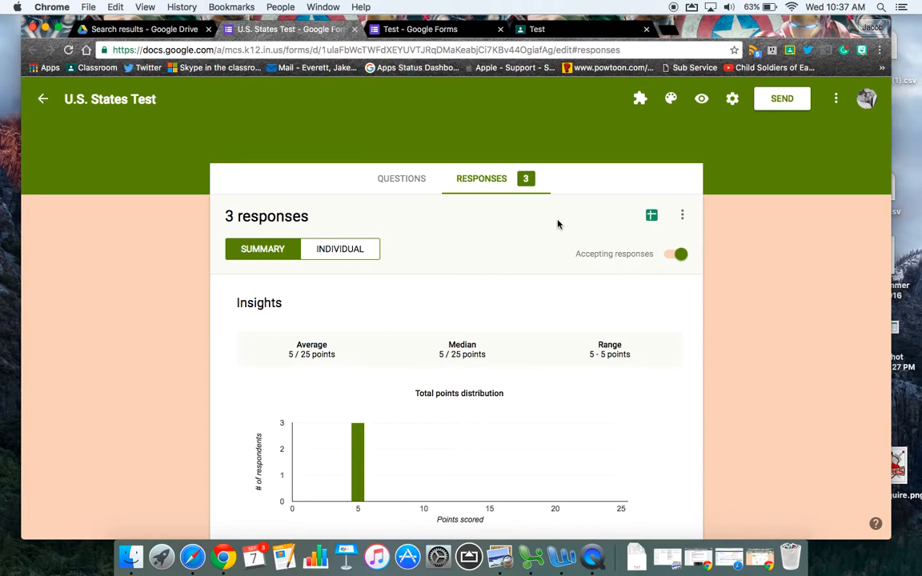
# Step: Open the linked responses spreadsheet and examine its Score and Username columns
pyautogui.click(650, 217)
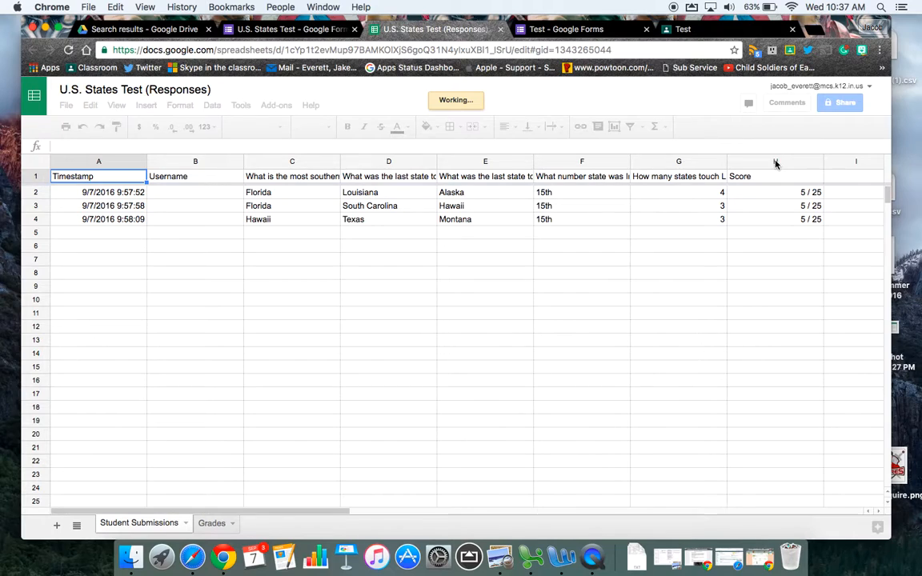
pyautogui.click(774, 163)
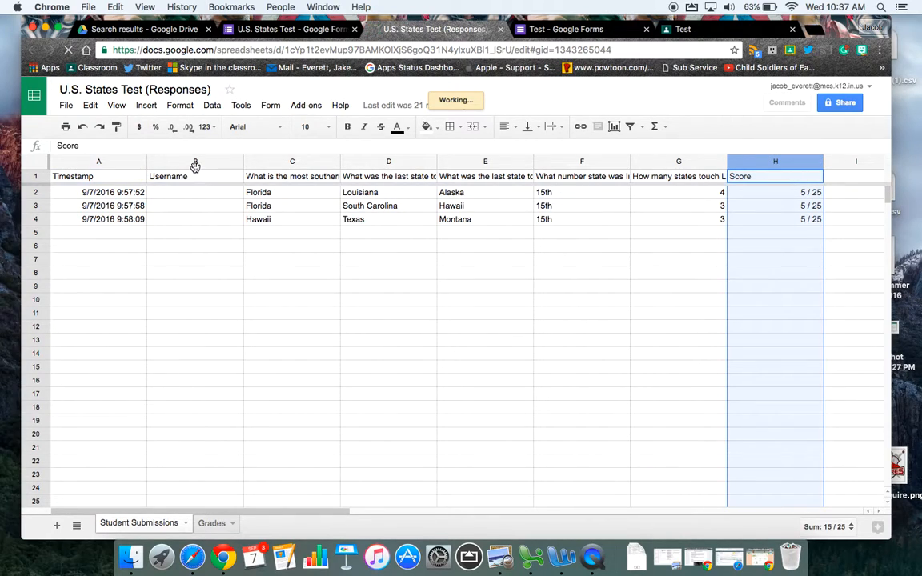
pyautogui.click(197, 163)
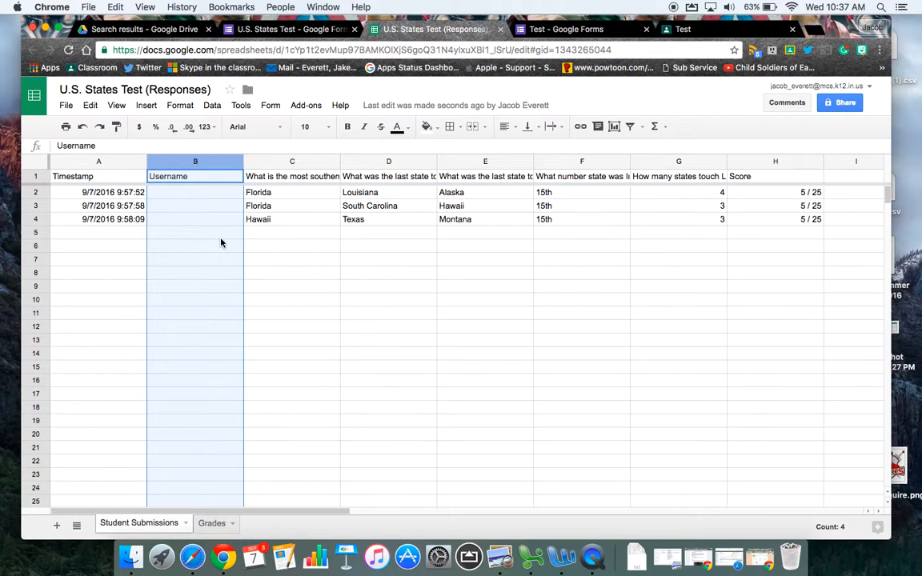
pyautogui.click(288, 247)
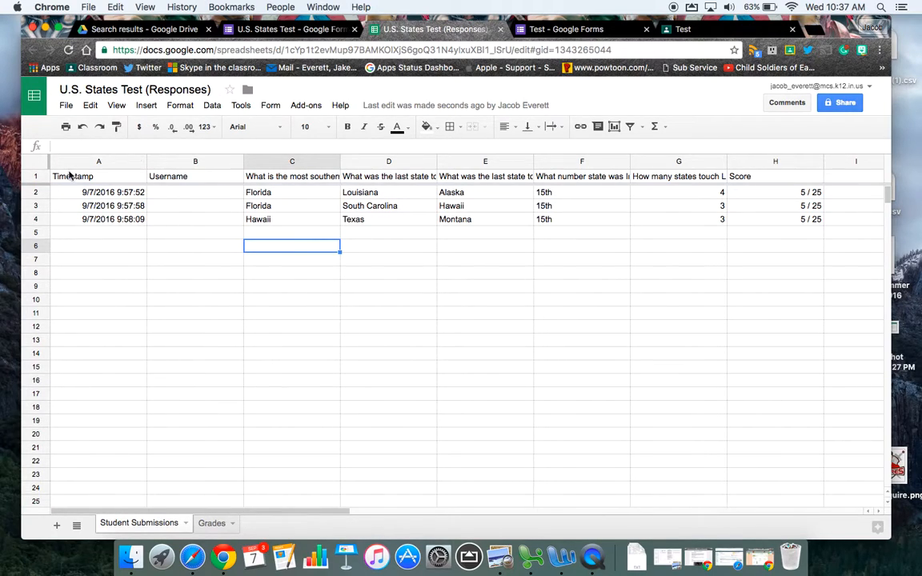
# Step: Sort the whole Student Submissions sheet by Username from A to Z, treating the first row as a header row
pyautogui.click(39, 155)
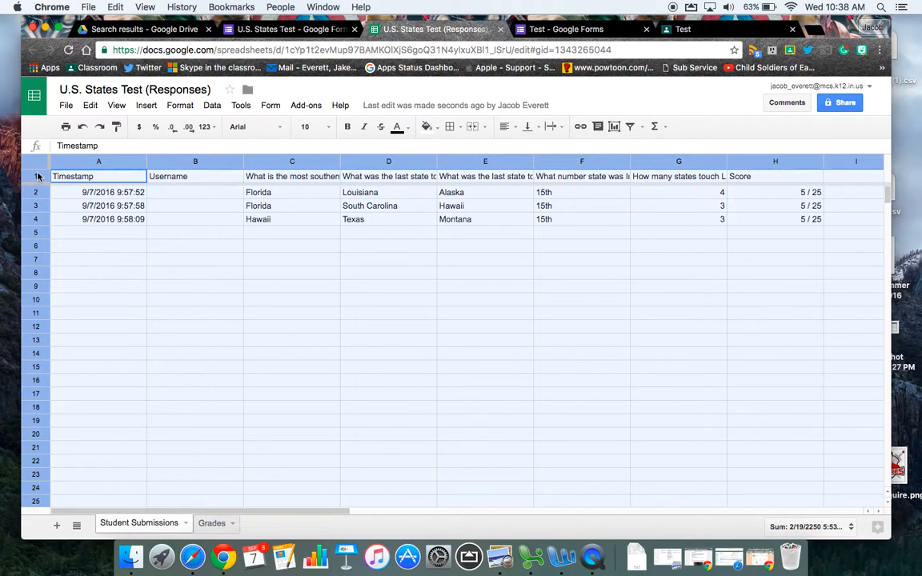
pyautogui.click(208, 104)
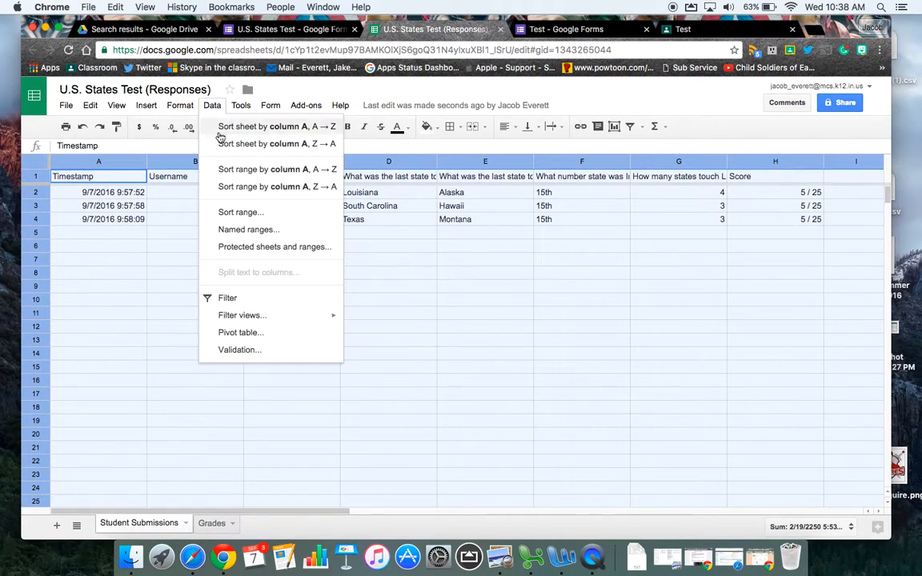
pyautogui.click(271, 213)
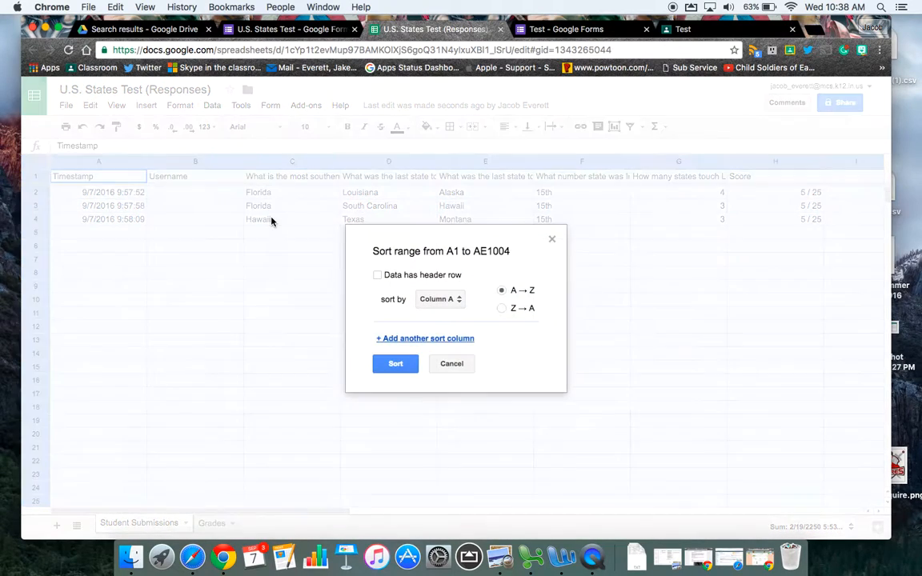
pyautogui.click(377, 275)
pyautogui.click(435, 300)
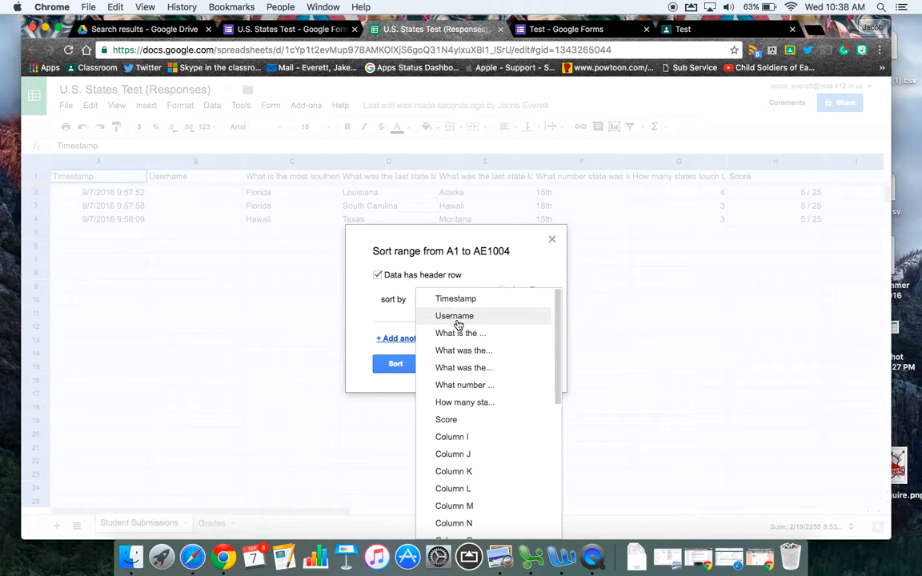
pyautogui.click(456, 318)
pyautogui.click(395, 364)
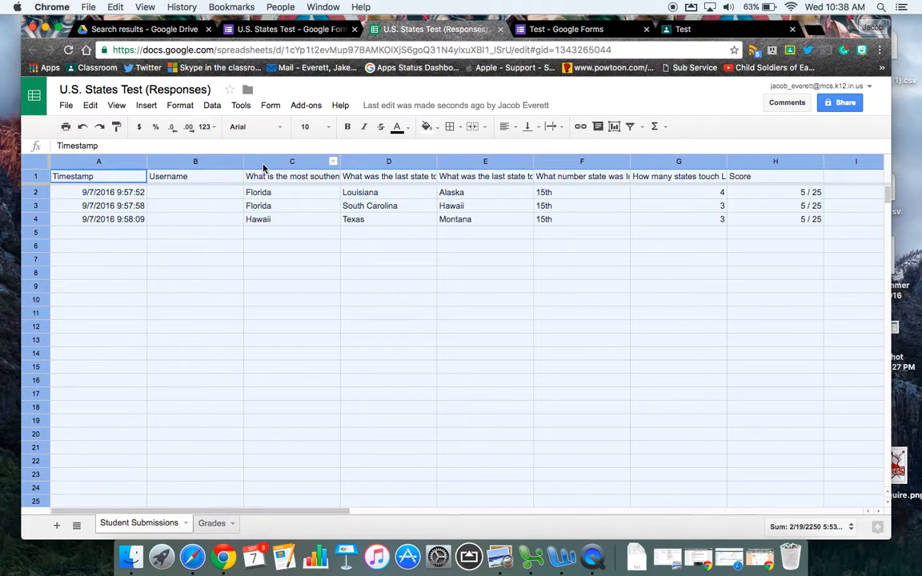
pyautogui.click(212, 105)
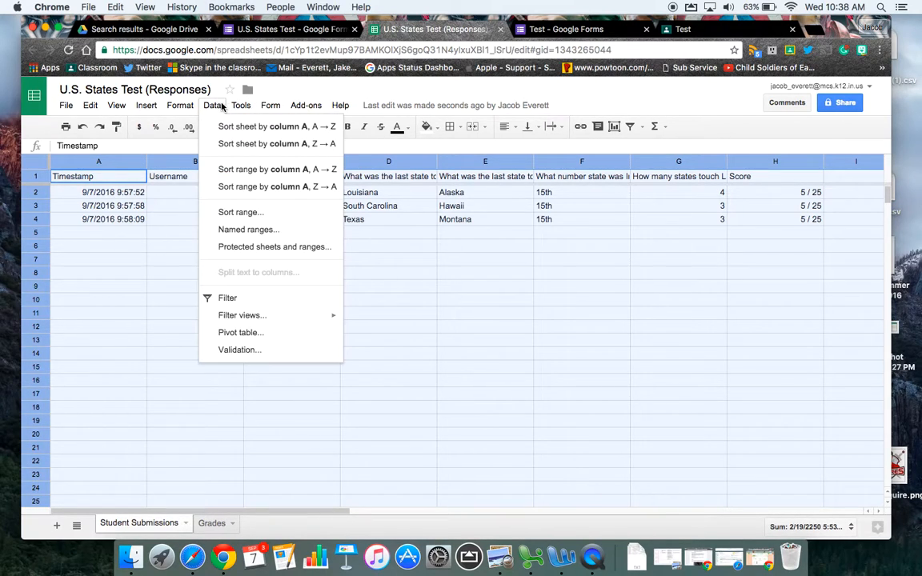
pyautogui.click(242, 212)
pyautogui.click(377, 275)
pyautogui.click(438, 298)
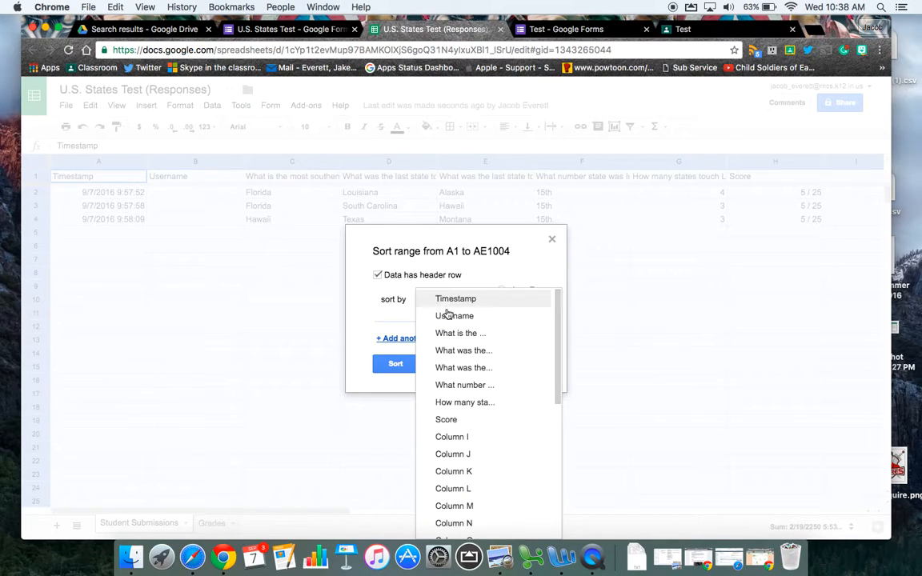
pyautogui.click(611, 348)
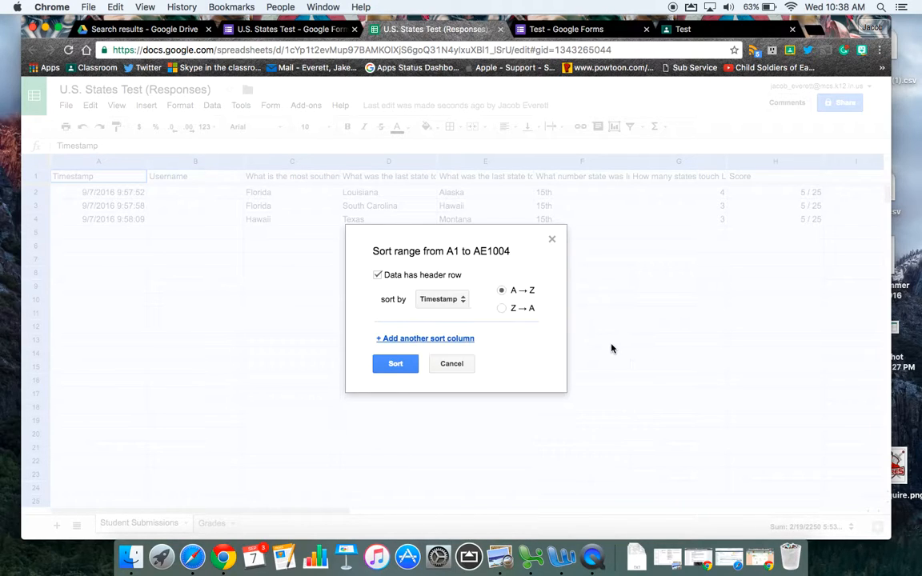
pyautogui.click(430, 364)
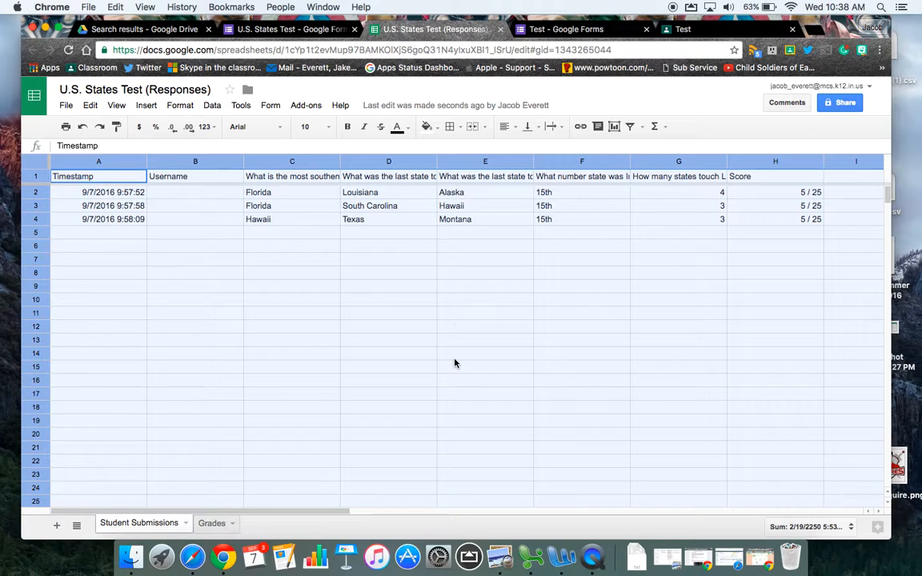
pyautogui.click(783, 259)
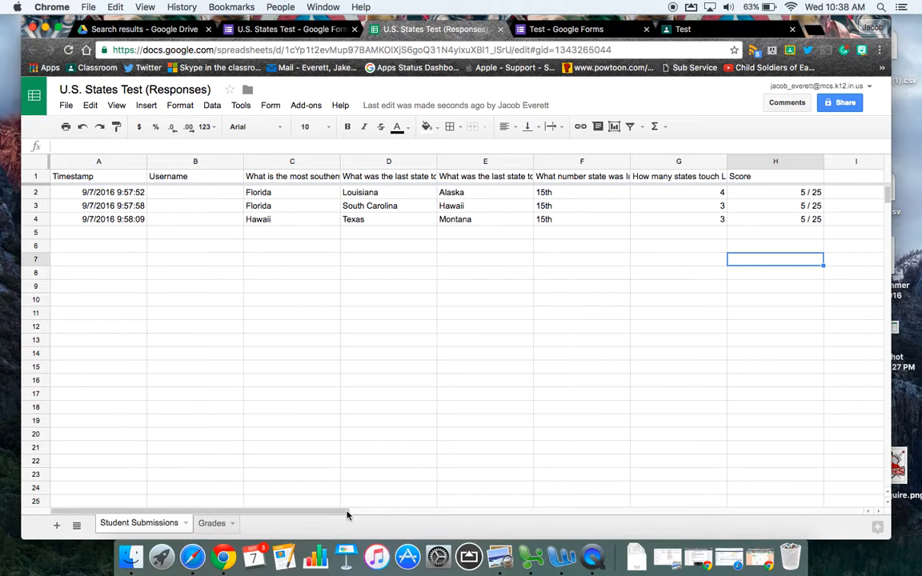
# Step: Compare the Flubaroo summary in the Grades sheet with the Student Submissions sheet, finishing on Student Submissions
pyautogui.click(211, 522)
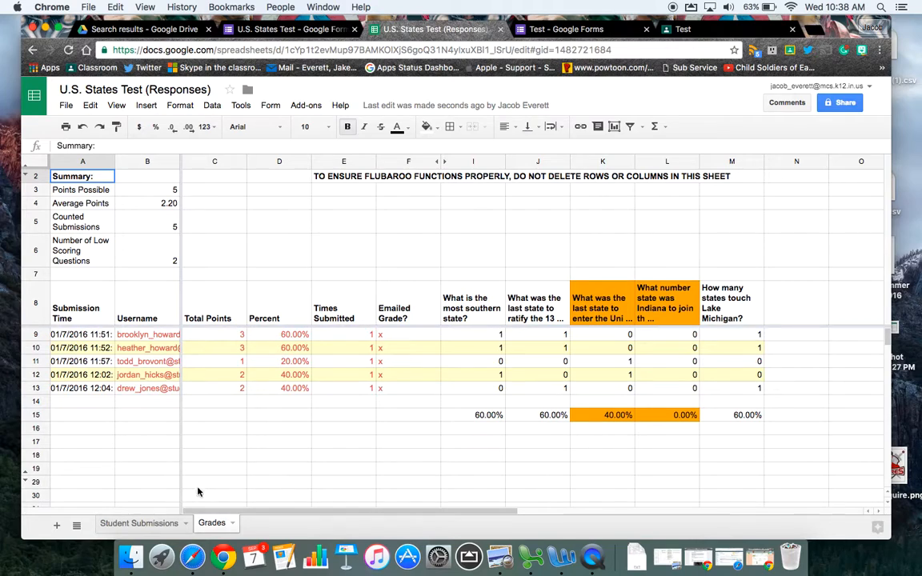
pyautogui.click(140, 523)
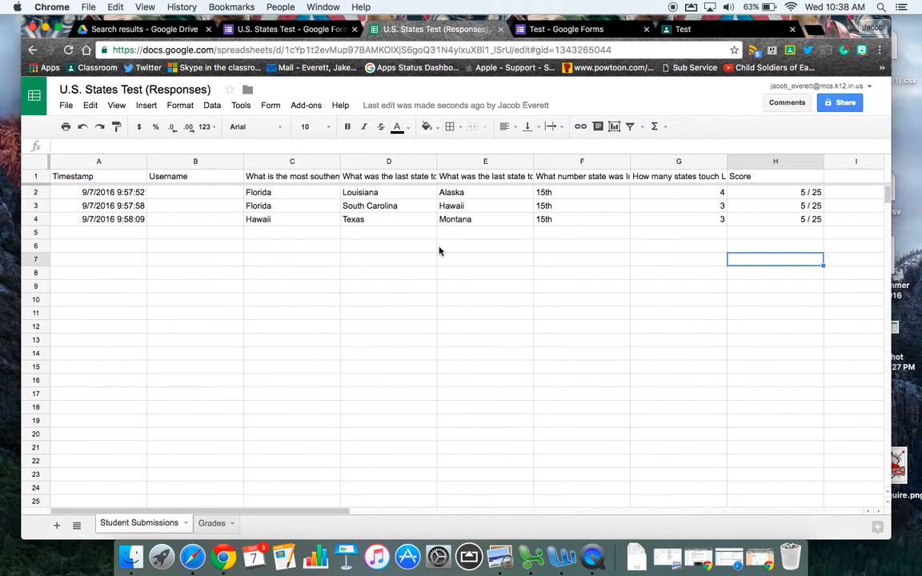
pyautogui.click(214, 523)
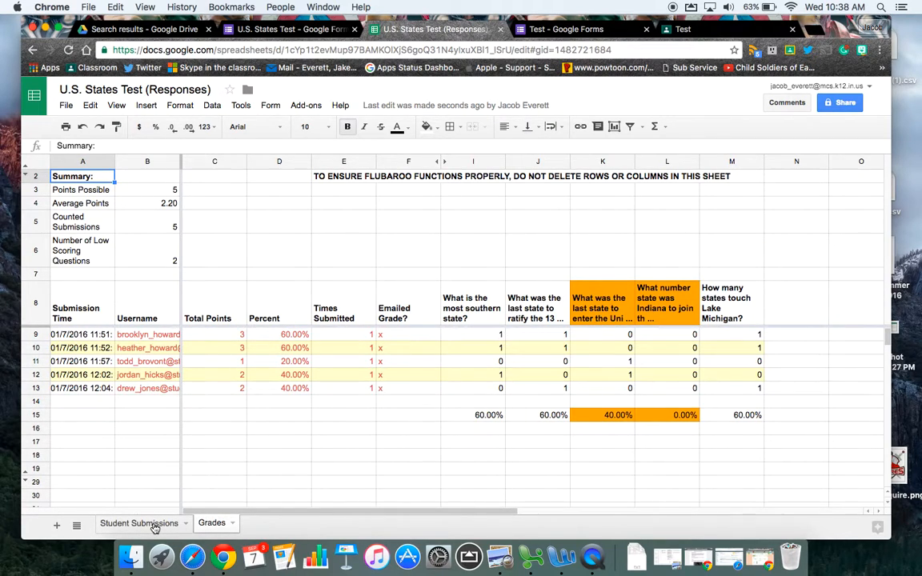
pyautogui.click(152, 525)
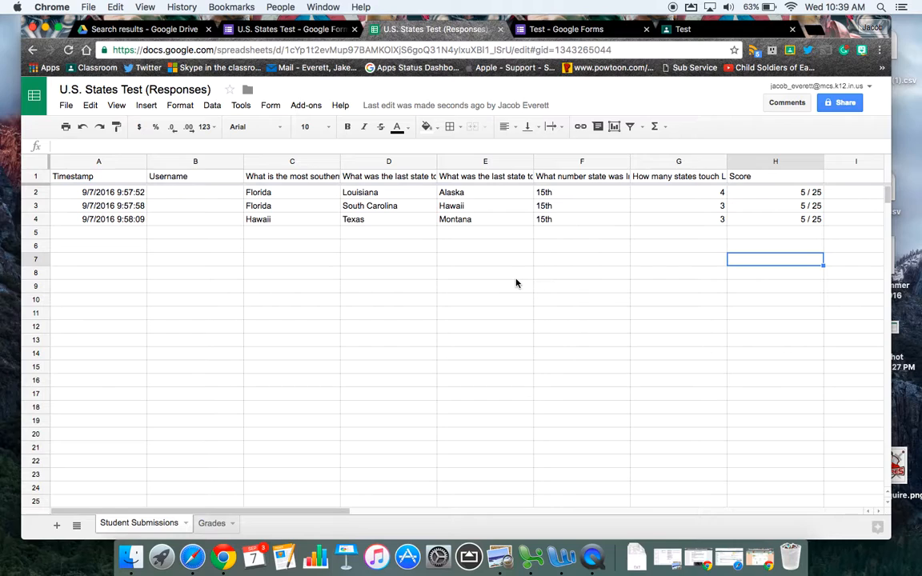
# Step: Review the Test form's questions and its quiz and general settings, and save the settings with the current options
pyautogui.click(568, 32)
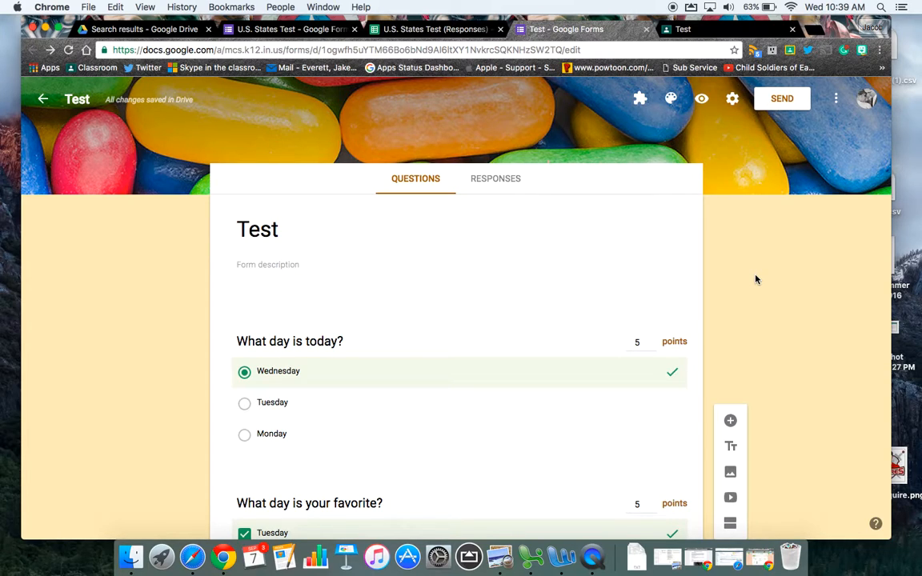
pyautogui.scroll(-3, 756, 279)
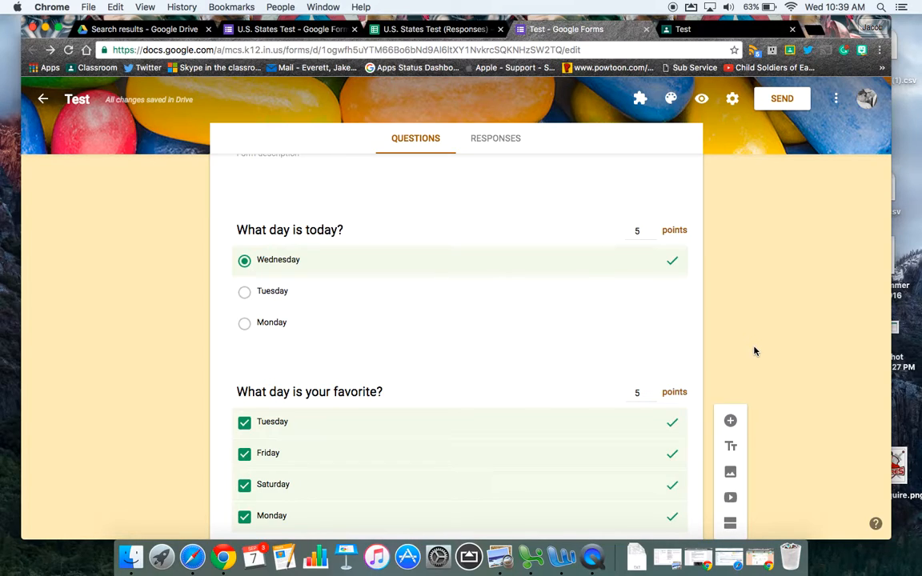
pyautogui.click(731, 98)
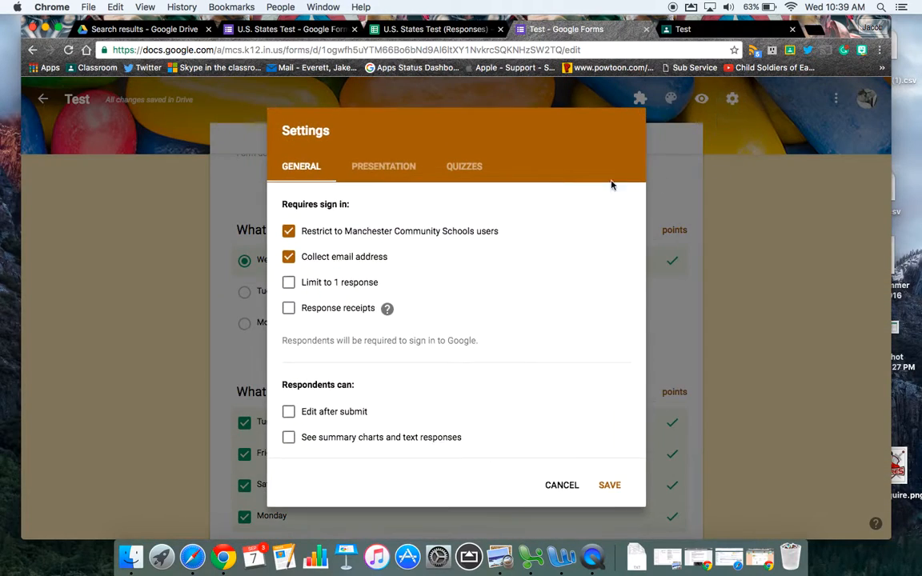
pyautogui.click(472, 164)
pyautogui.click(319, 175)
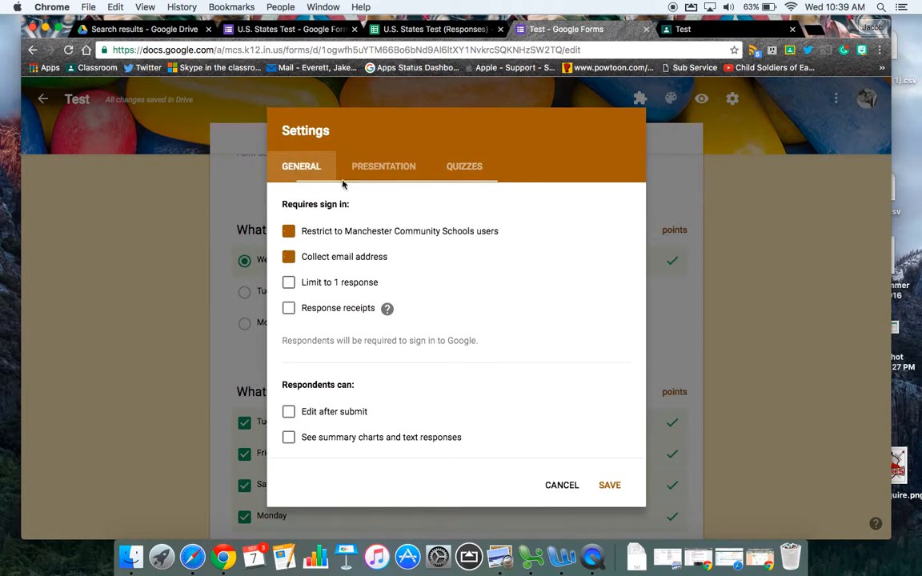
pyautogui.click(609, 485)
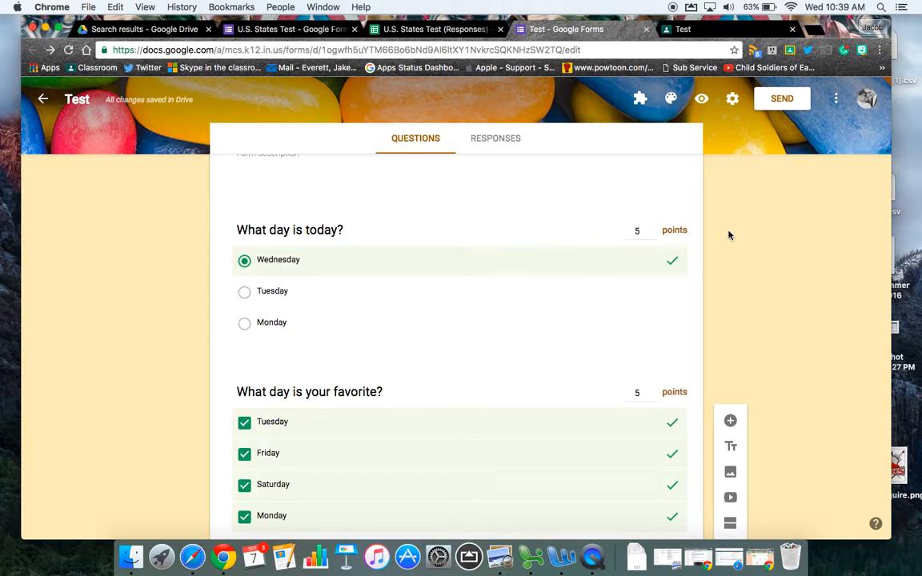
# Step: Check the Test form's responses and review the insights and frequently missed questions in the U.S. States Test response summary
pyautogui.click(473, 136)
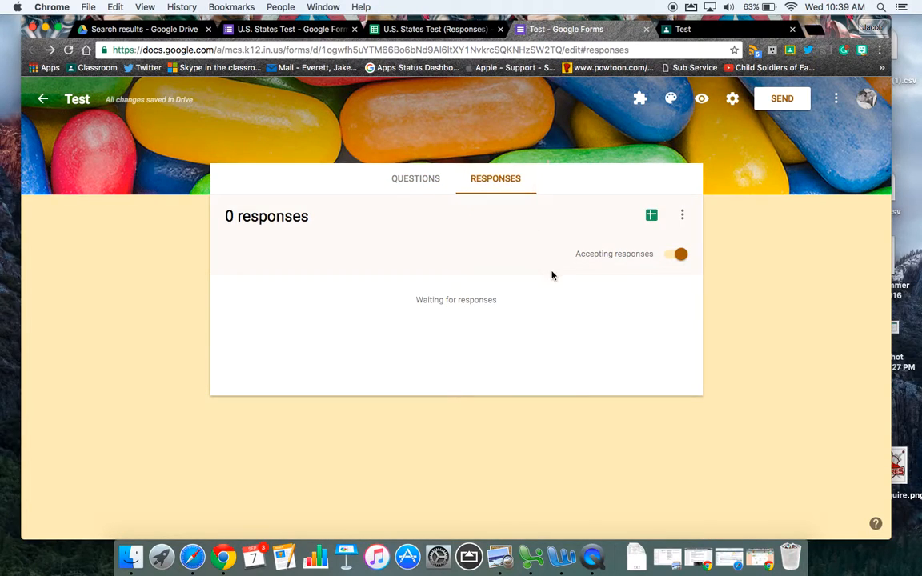
pyautogui.click(292, 32)
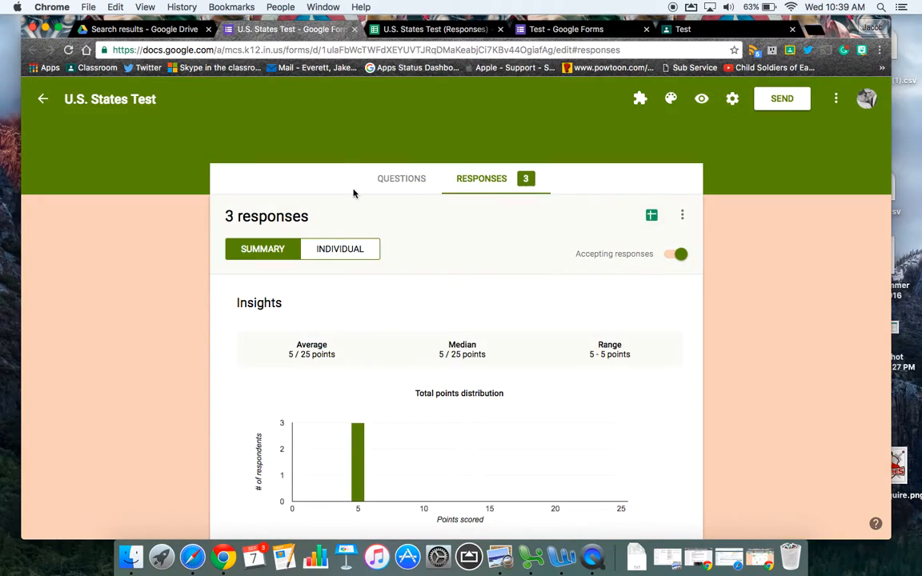
pyautogui.scroll(-5, 551, 325)
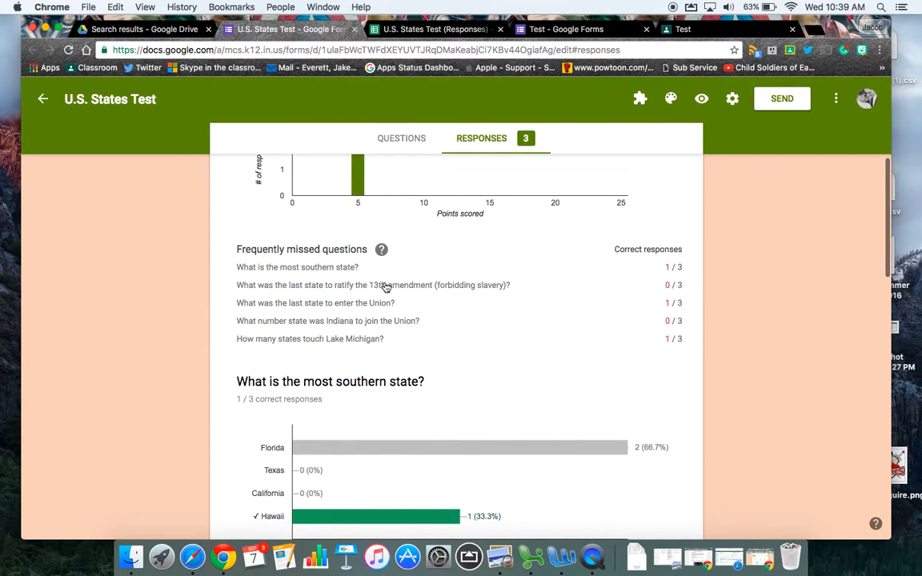
pyautogui.scroll(3, 507, 343)
pyautogui.scroll(3, 652, 324)
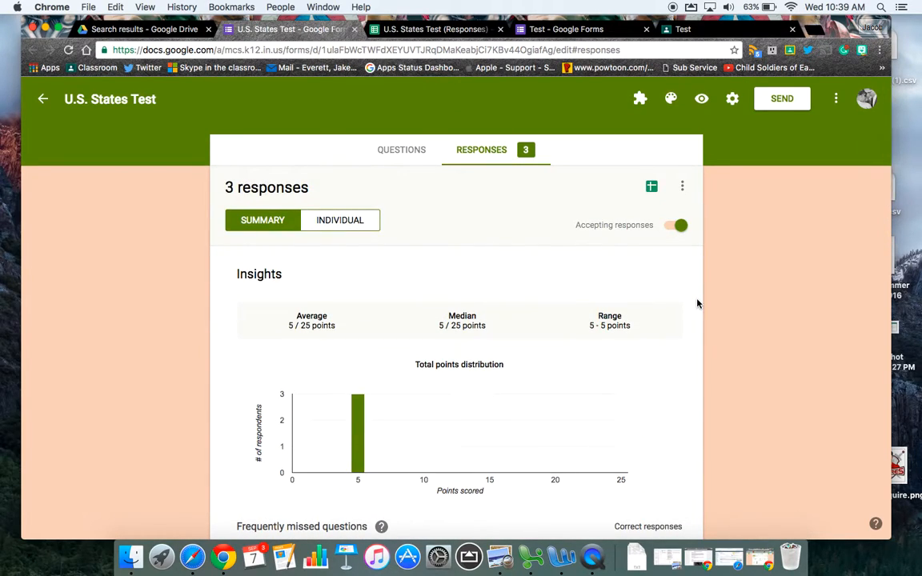